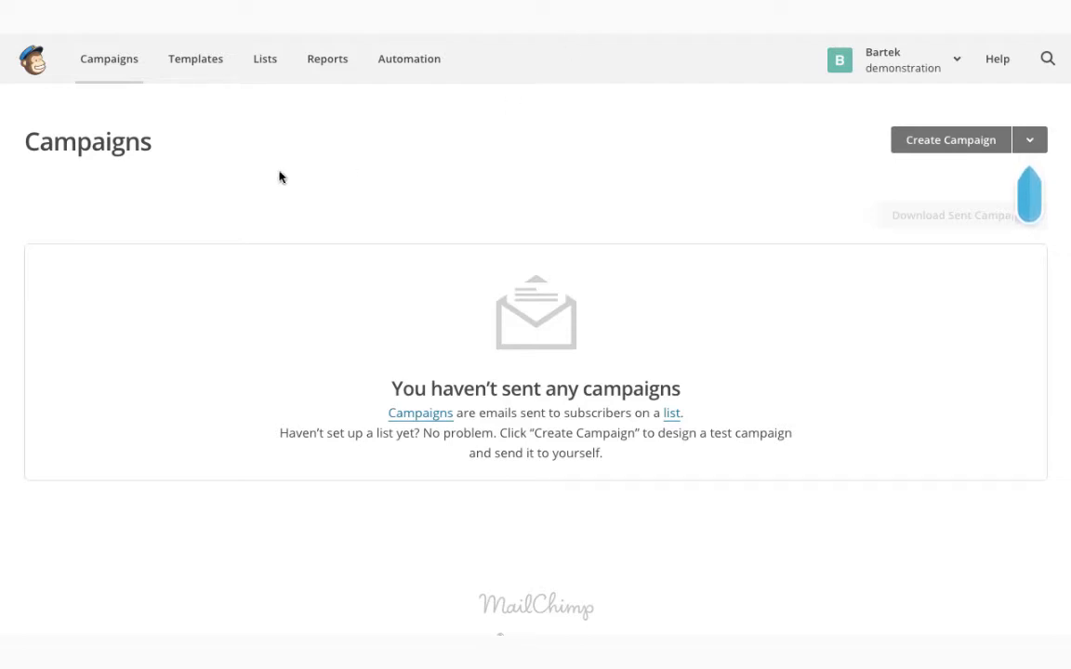
# Go to the Campaigns tab, where no campaigns have been sent yet
pyautogui.click(93, 62)
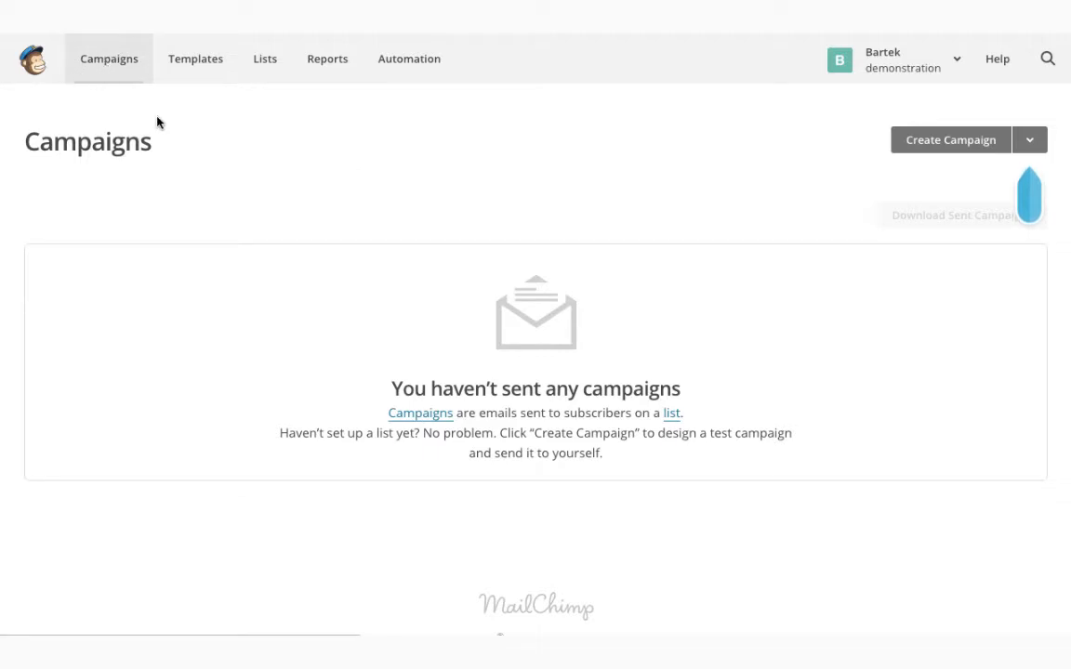
# Create a regular campaign sent to the entire Click4time Clients list of 53 recipients
pyautogui.click(958, 150)
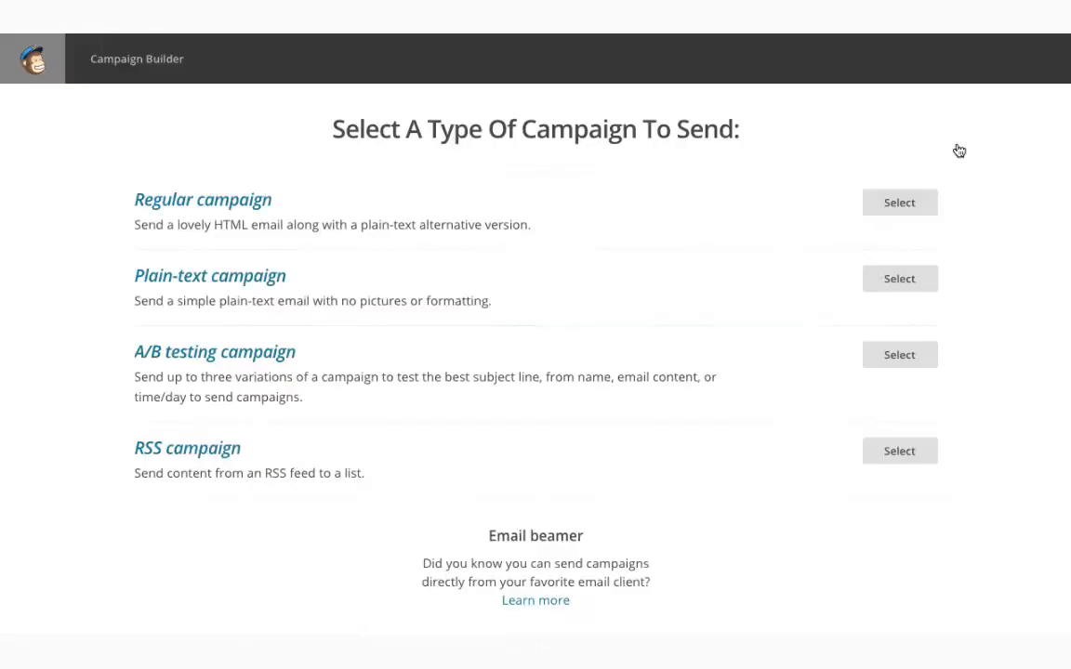
pyautogui.click(911, 206)
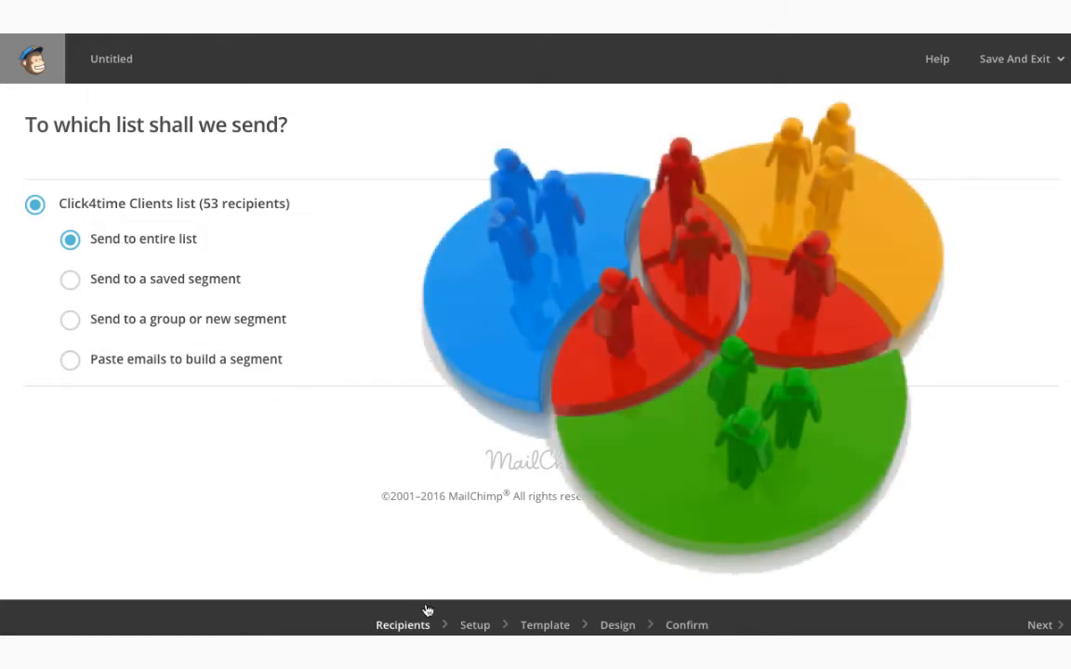
# Name the campaign 'Online Booking' and give it the subject 'WE Have Online Booking'
pyautogui.click(464, 626)
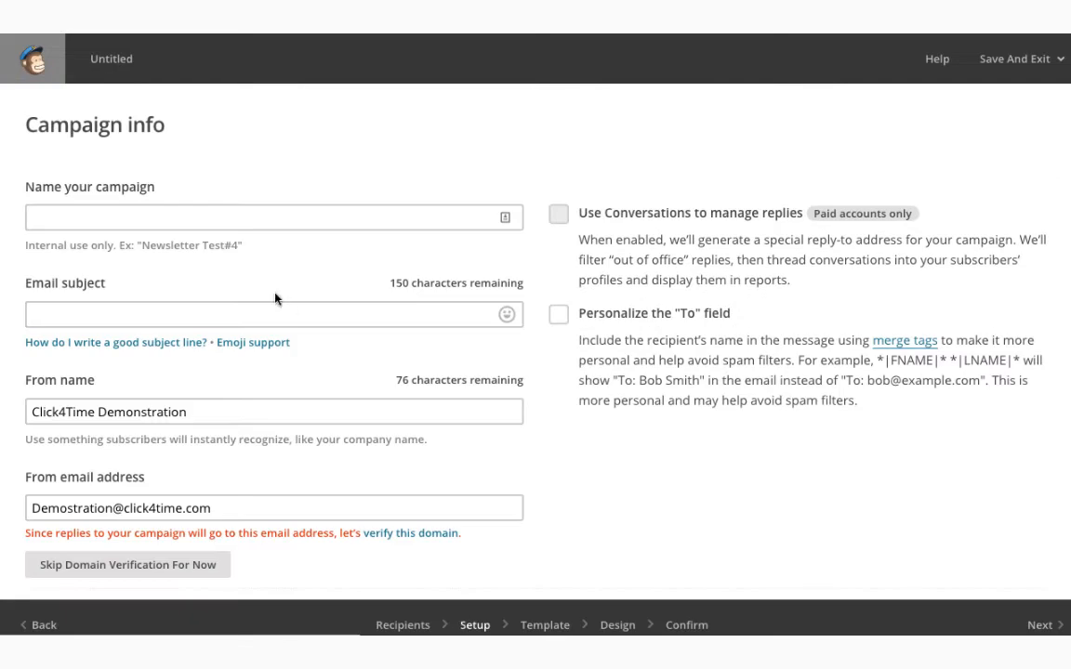
pyautogui.click(171, 222)
pyautogui.write('Online Boking')
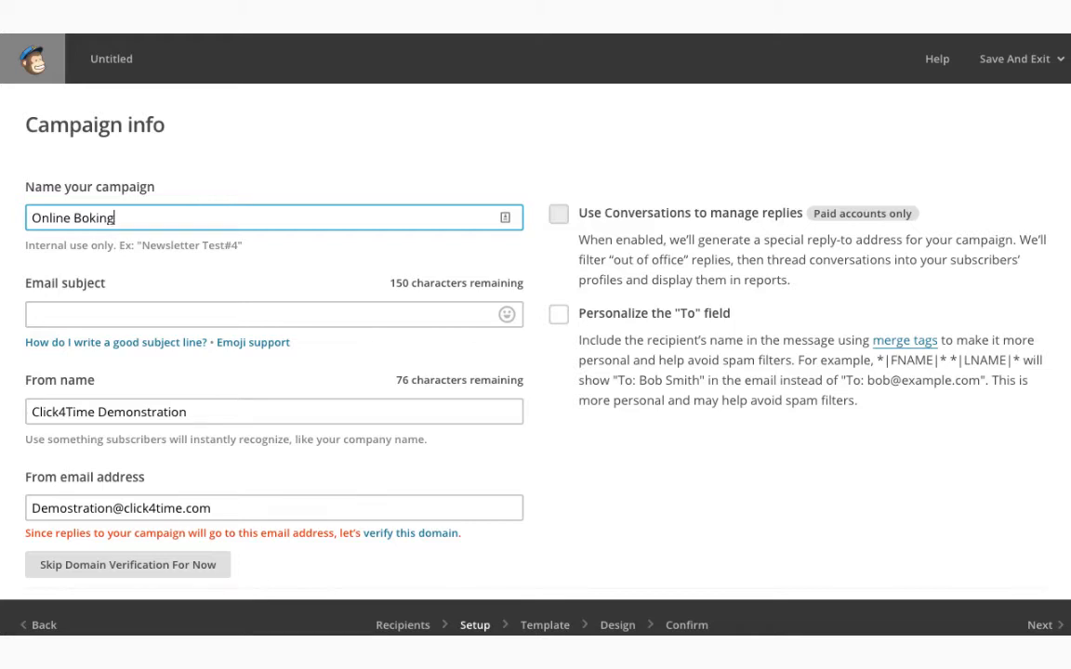
pyautogui.click(167, 218)
pyautogui.click(89, 219)
pyautogui.write('oking')
pyautogui.click(93, 314)
pyautogui.write('WE H')
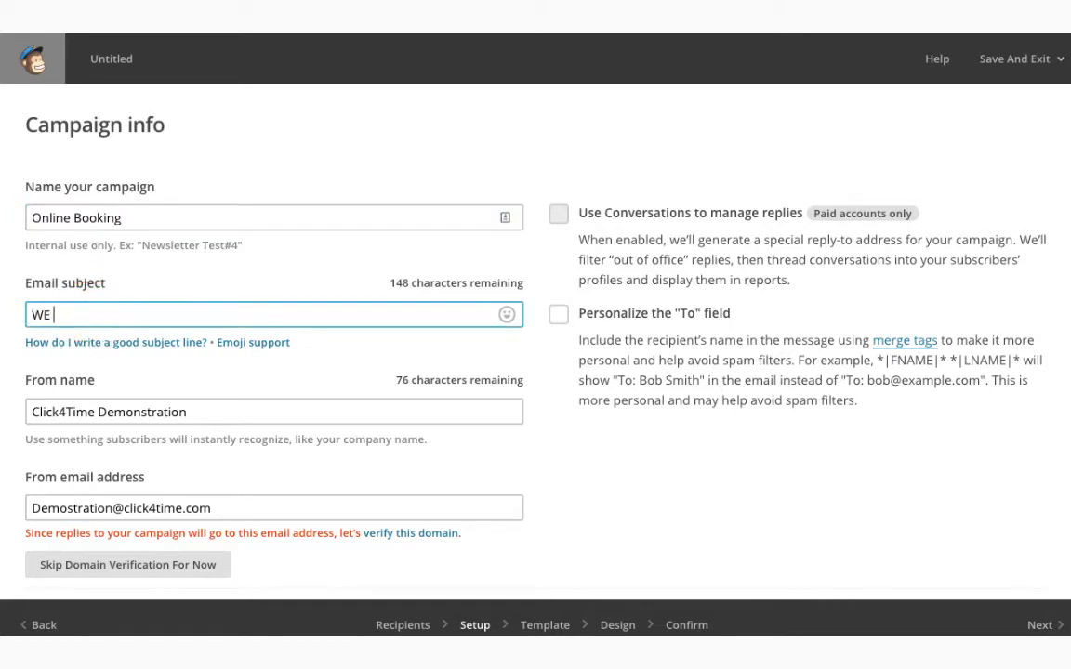
pyautogui.press('BackSpace')
pyautogui.write('Have Online Booking')
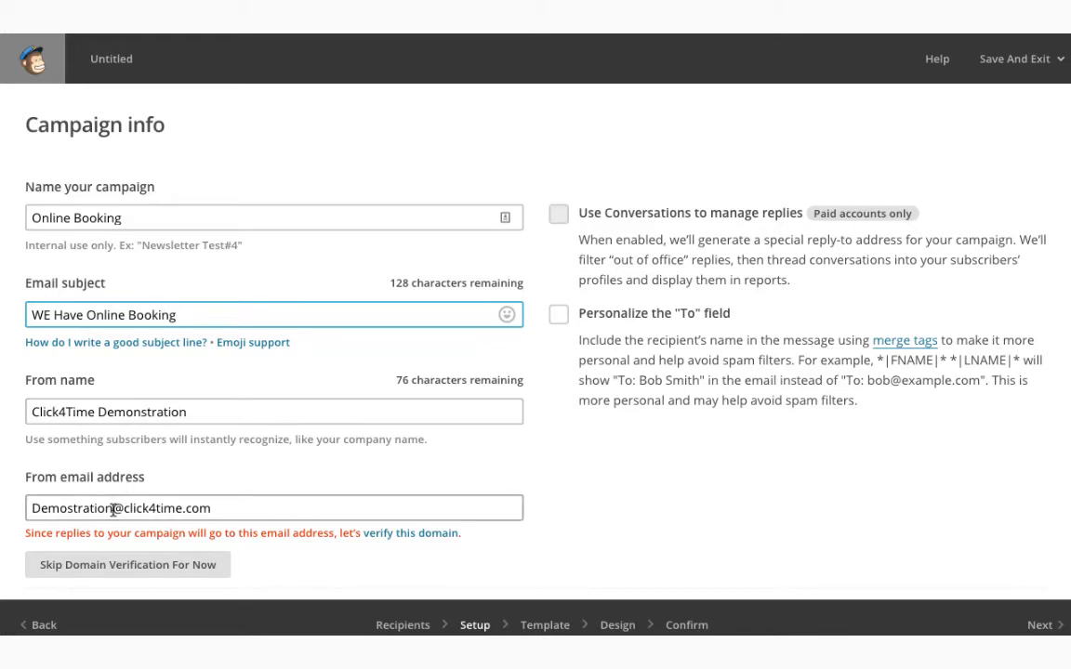
# Replace the From email with the sender's Gmail address
pyautogui.moveTo(112, 509); pyautogui.dragTo(3, 507)
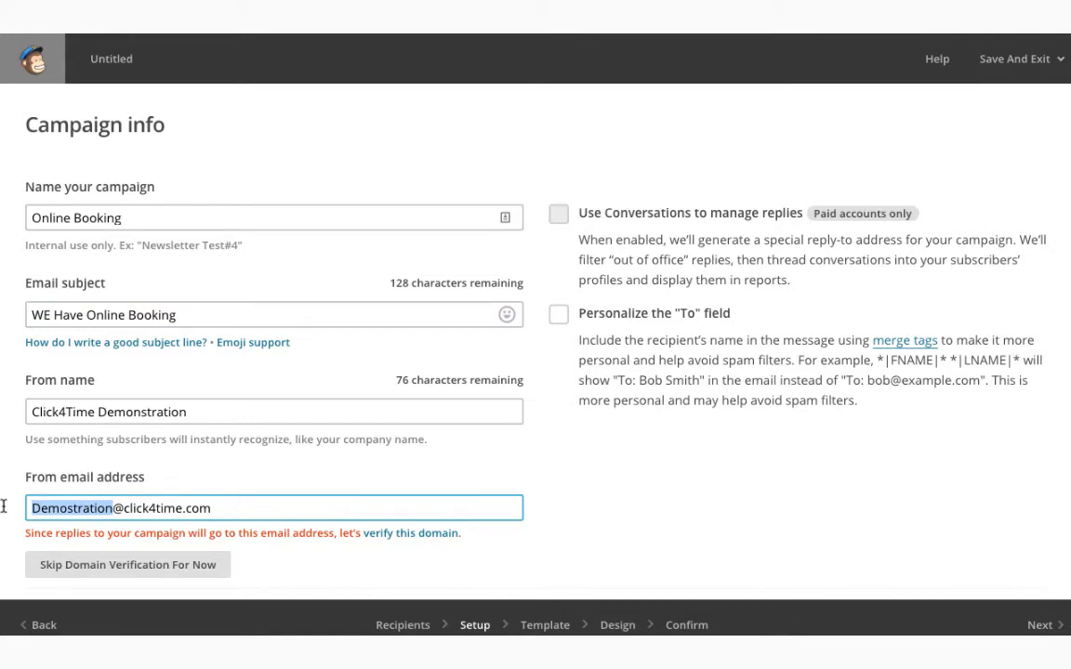
pyautogui.tripleClick(181, 507)
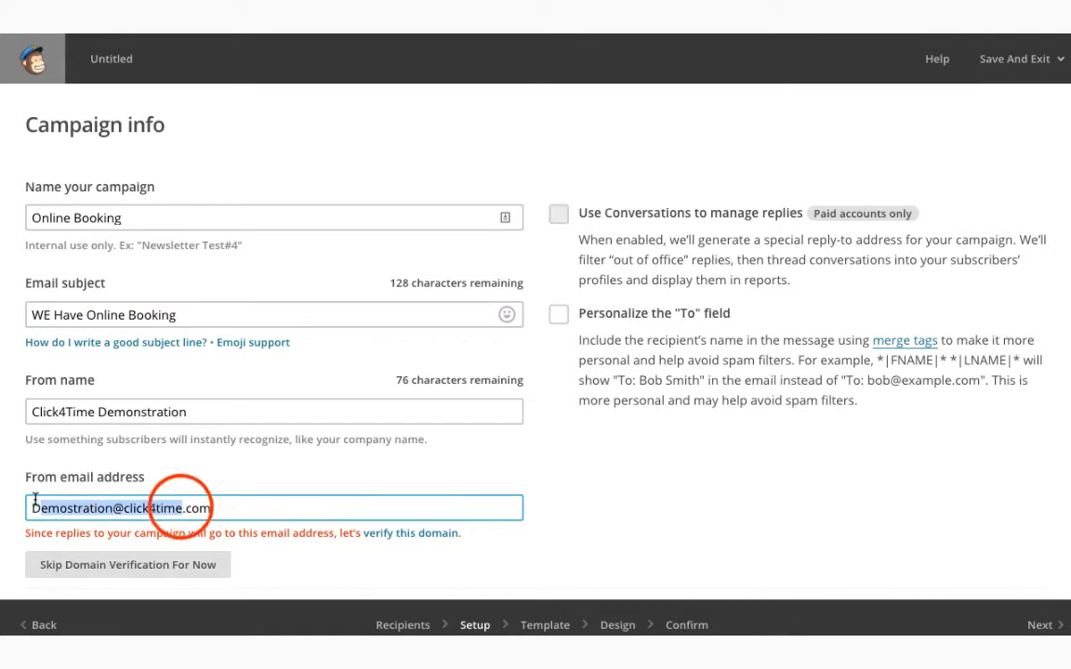
pyautogui.press('BackSpace')
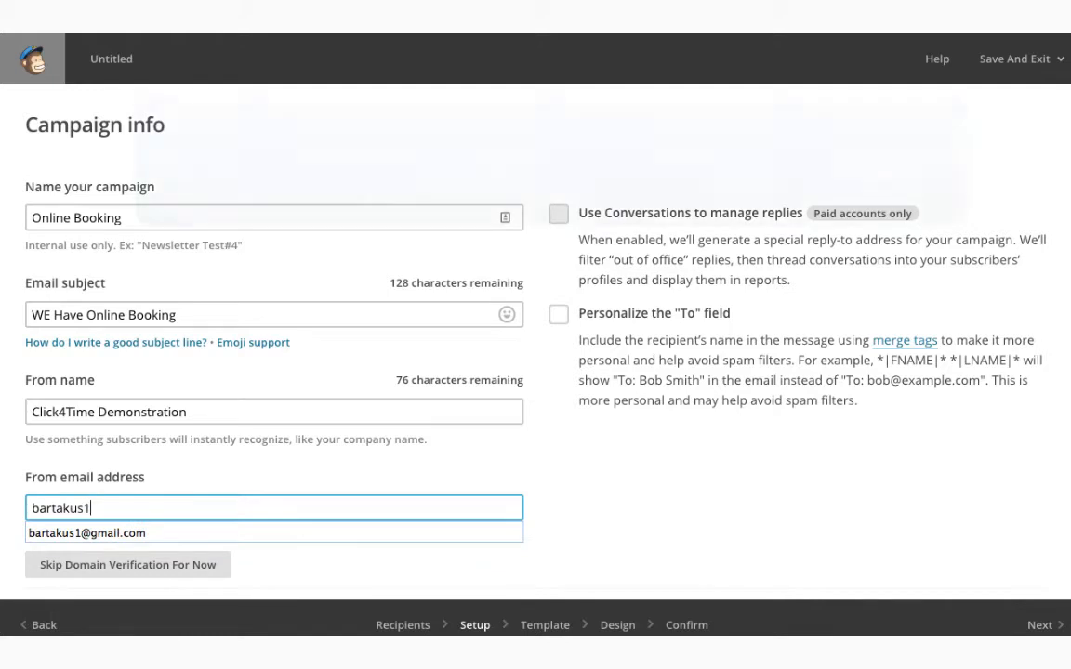
pyautogui.click(56, 533)
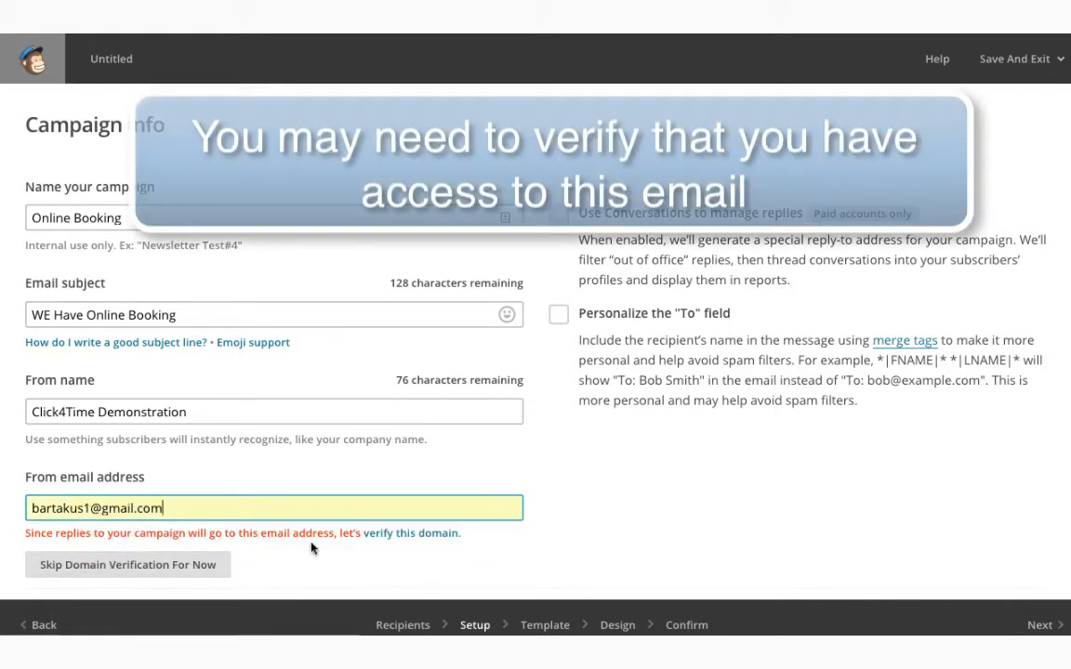
# Request domain verification and paste the code from the Gmail verification email
pyautogui.click(376, 533)
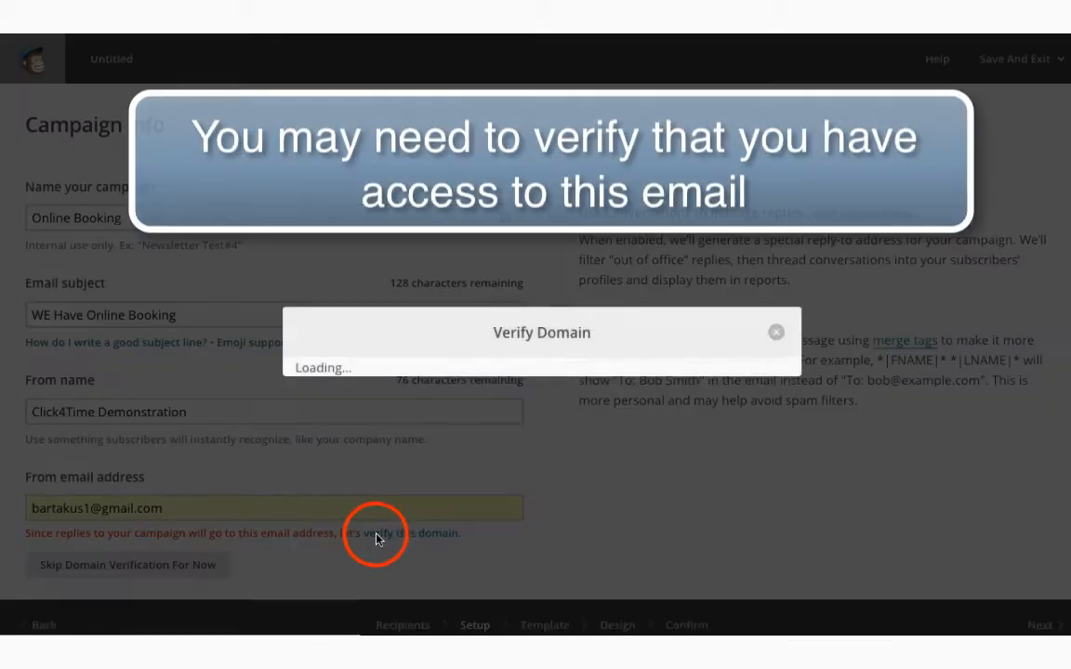
pyautogui.click(401, 497)
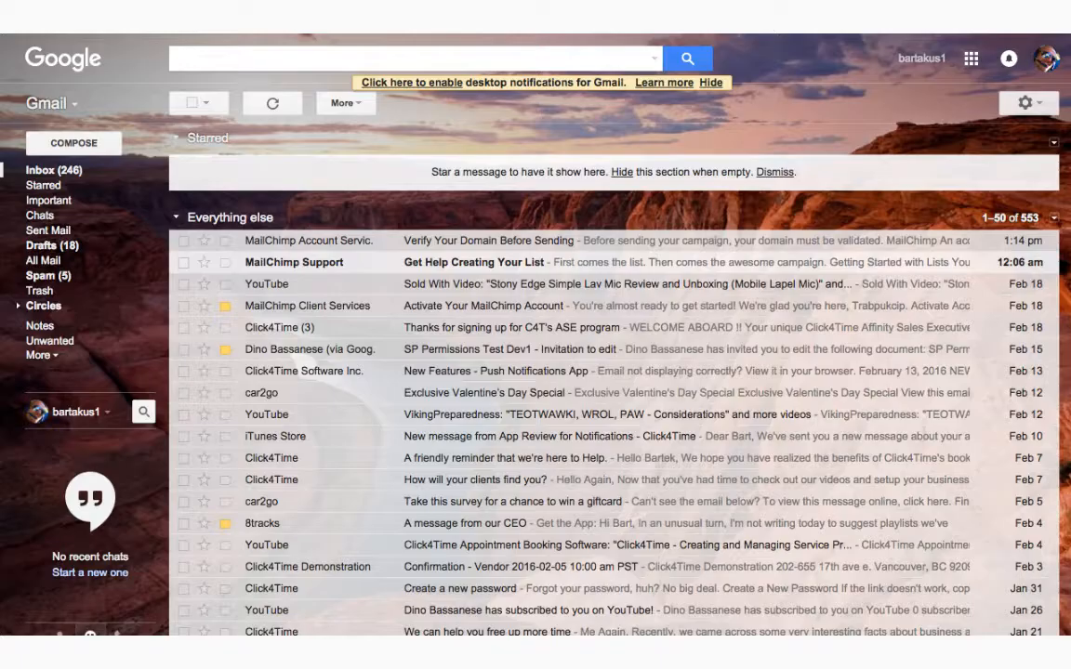
pyautogui.click(526, 250)
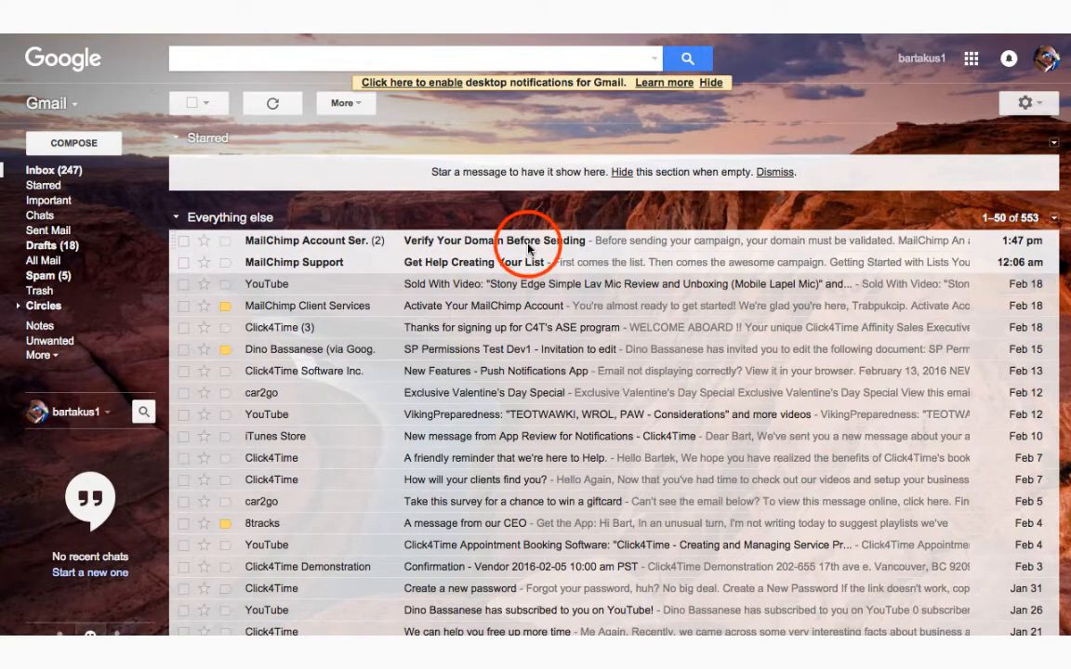
pyautogui.scroll(-2, 576, 497)
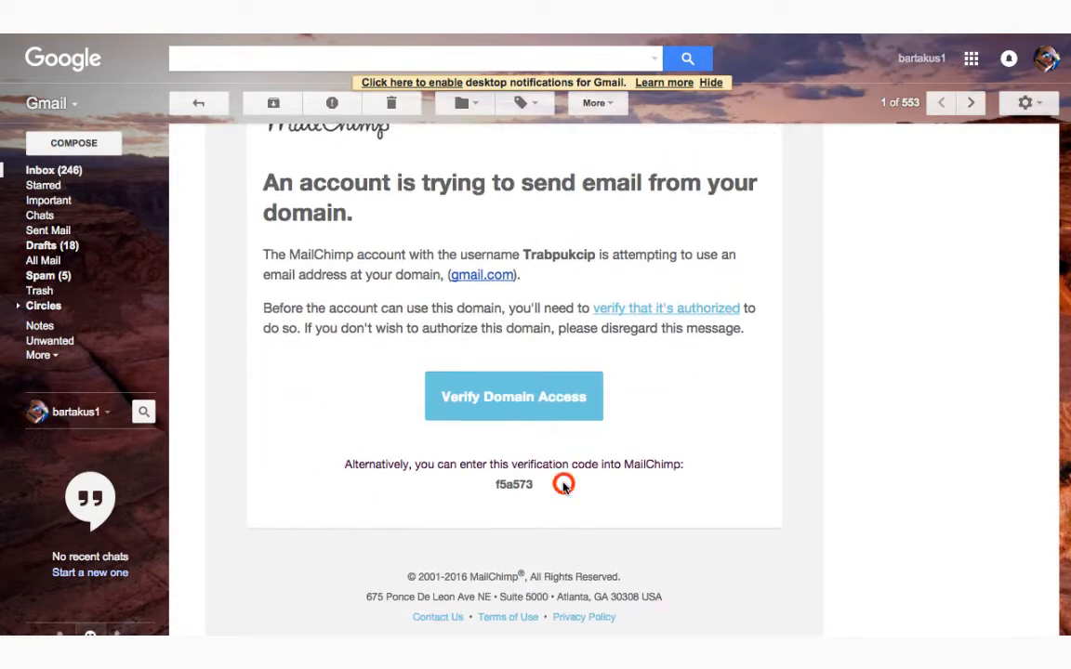
pyautogui.moveTo(565, 483); pyautogui.dragTo(457, 481)
pyautogui.hotkey('ctrl', 'c')
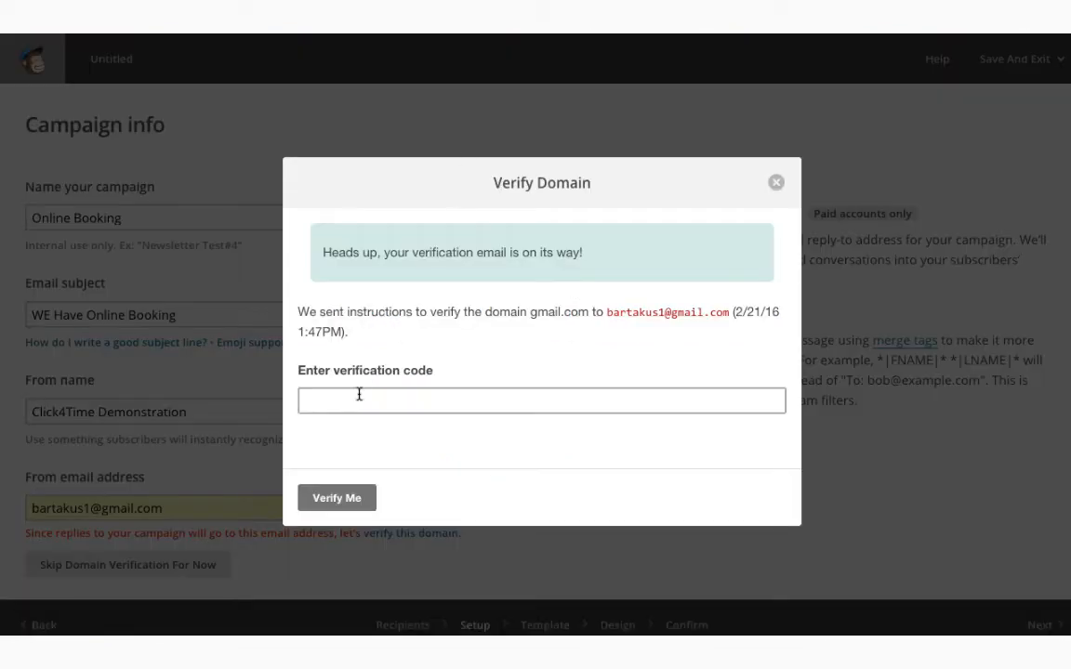
pyautogui.click(347, 402)
pyautogui.hotkey('ctrl', 'v')
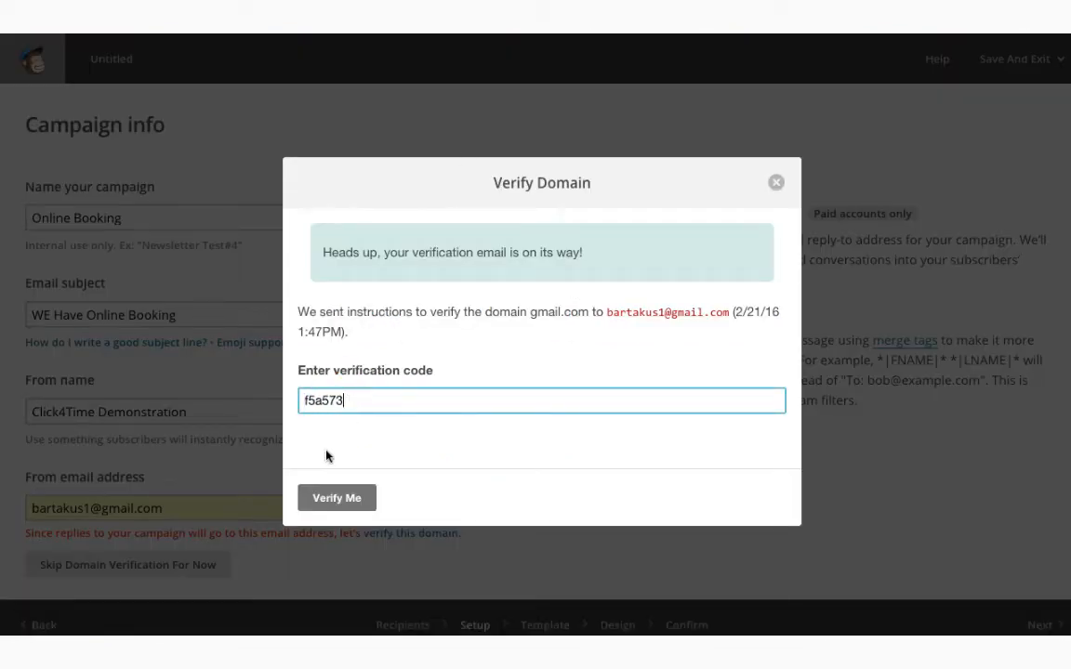
# Submit the verification code with Verify Me and dismiss the success message
pyautogui.click(335, 498)
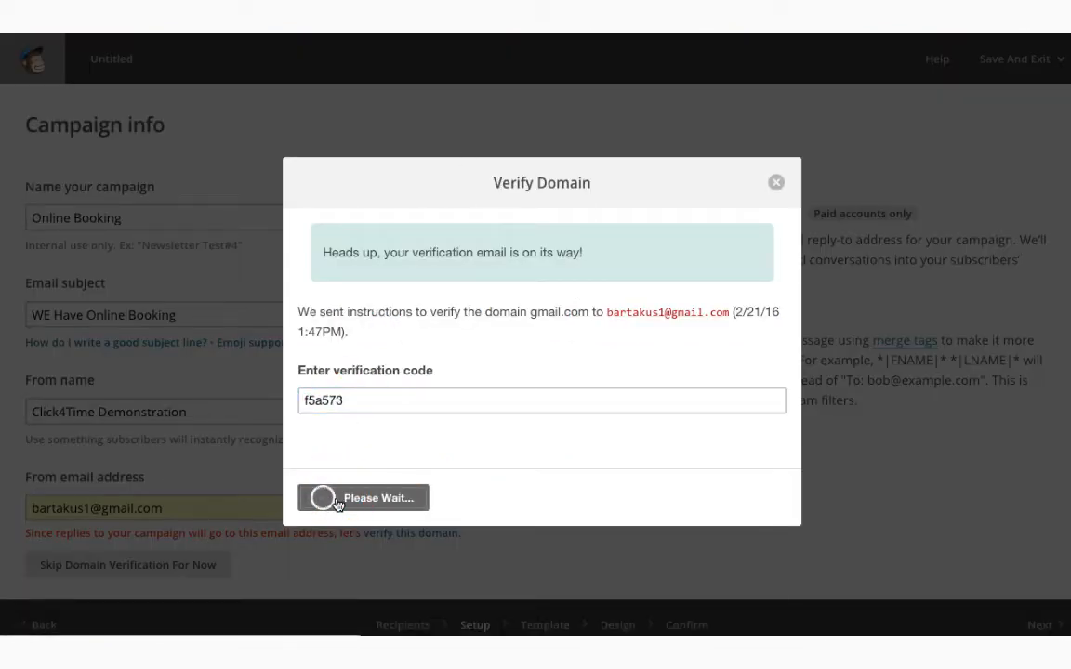
pyautogui.click(335, 499)
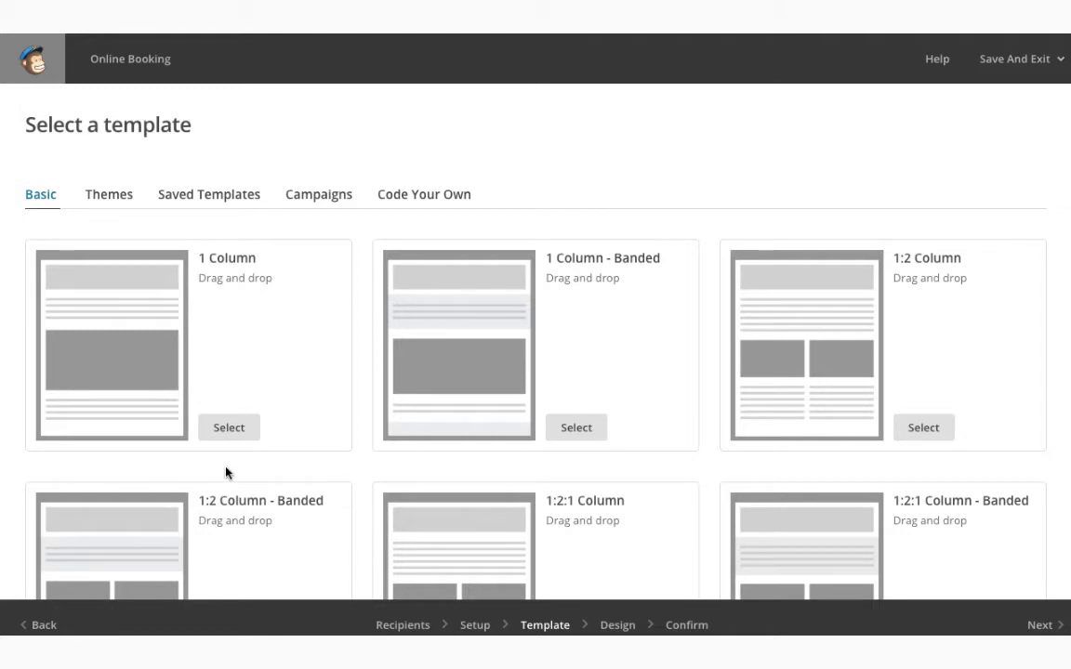
# Choose the 1 Column template and add a text block to the email body
pyautogui.click(229, 431)
pyautogui.click(229, 431)
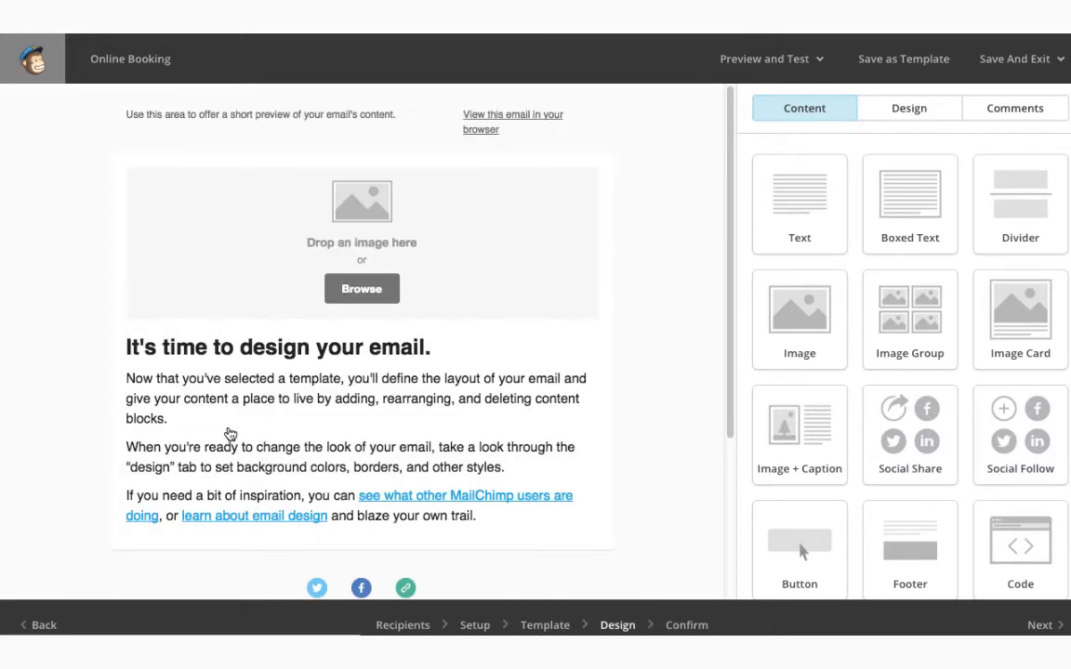
pyautogui.moveTo(777, 206); pyautogui.dragTo(748, 197)
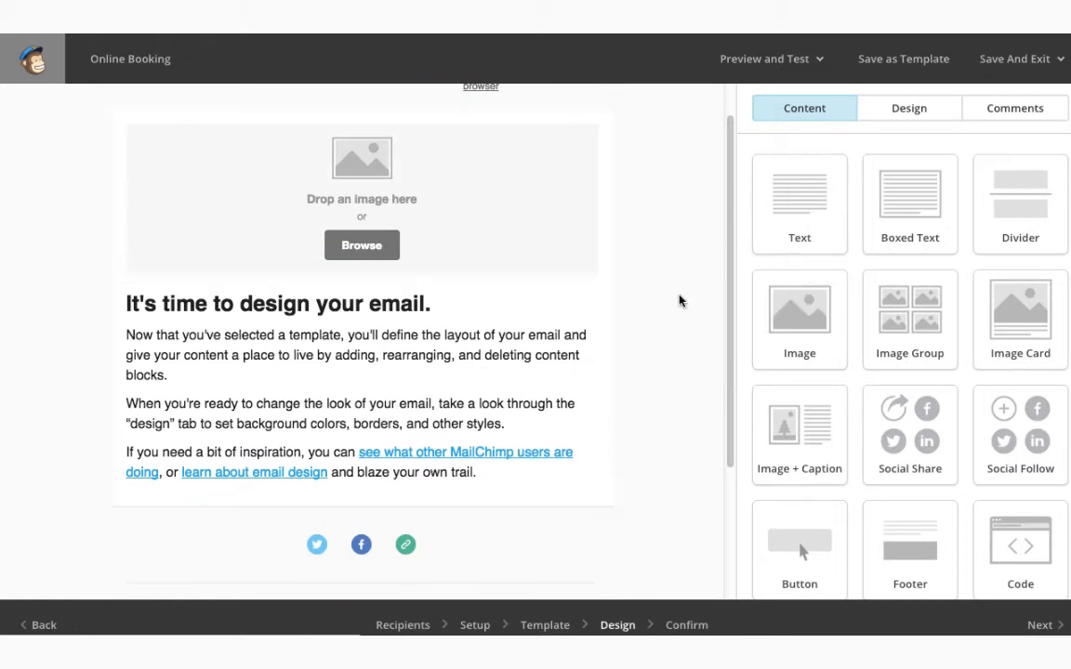
pyautogui.moveTo(731, 268); pyautogui.dragTo(548, 160)
# Change the preview text to 'Small Blurb About the Subject' and save it
pyautogui.moveTo(308, 127)
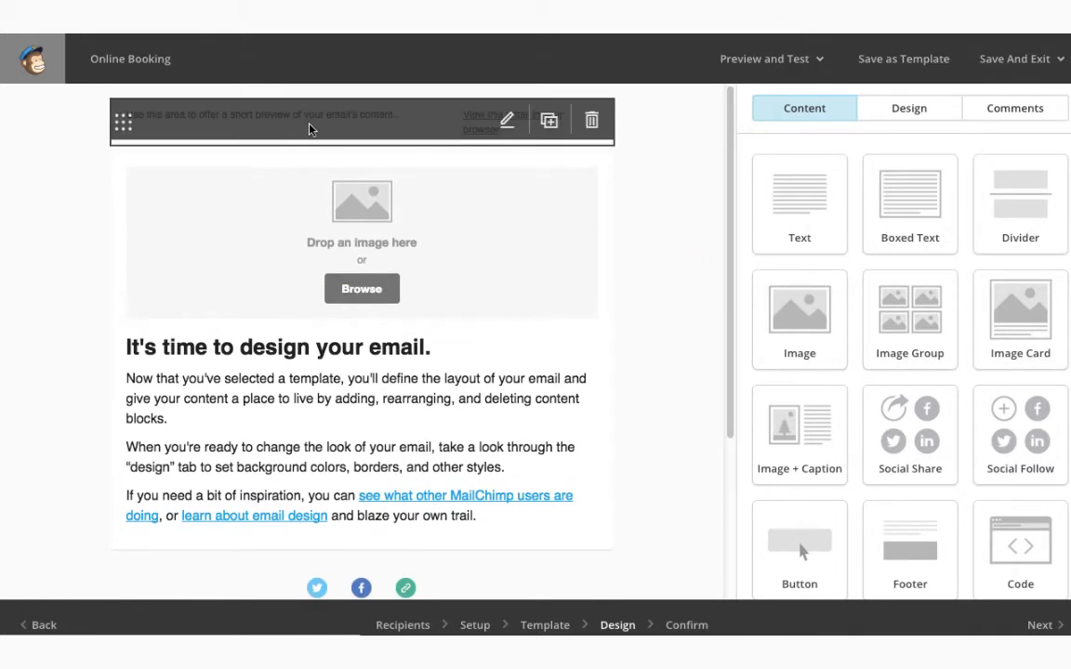
pyautogui.click(507, 122)
pyautogui.moveTo(971, 311); pyautogui.dragTo(1043, 311)
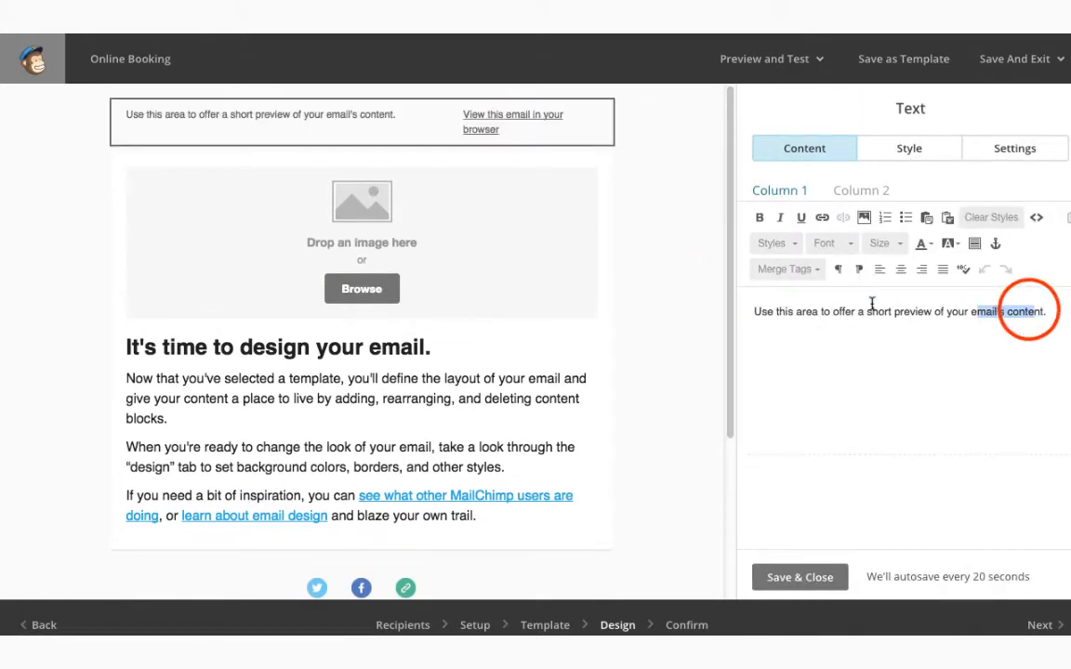
pyautogui.moveTo(872, 304); pyautogui.dragTo(733, 287)
pyautogui.press('BackSpace')
pyautogui.click(796, 323)
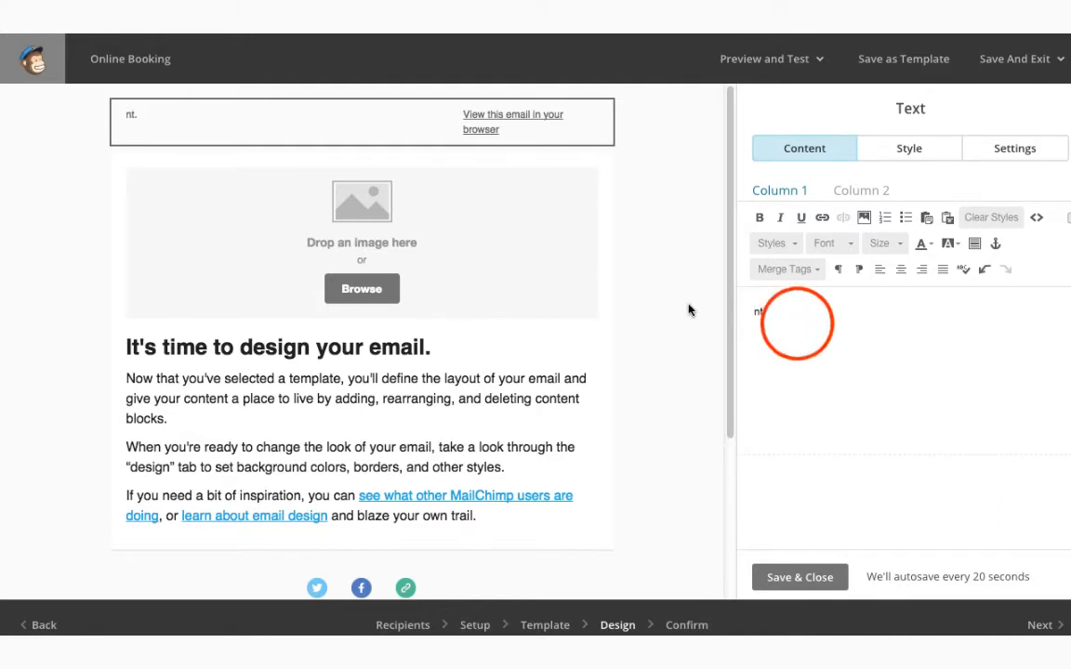
pyautogui.press('BackSpace')
pyautogui.press('BackSpace')
pyautogui.press('BackSpace')
pyautogui.write('Small Blu')
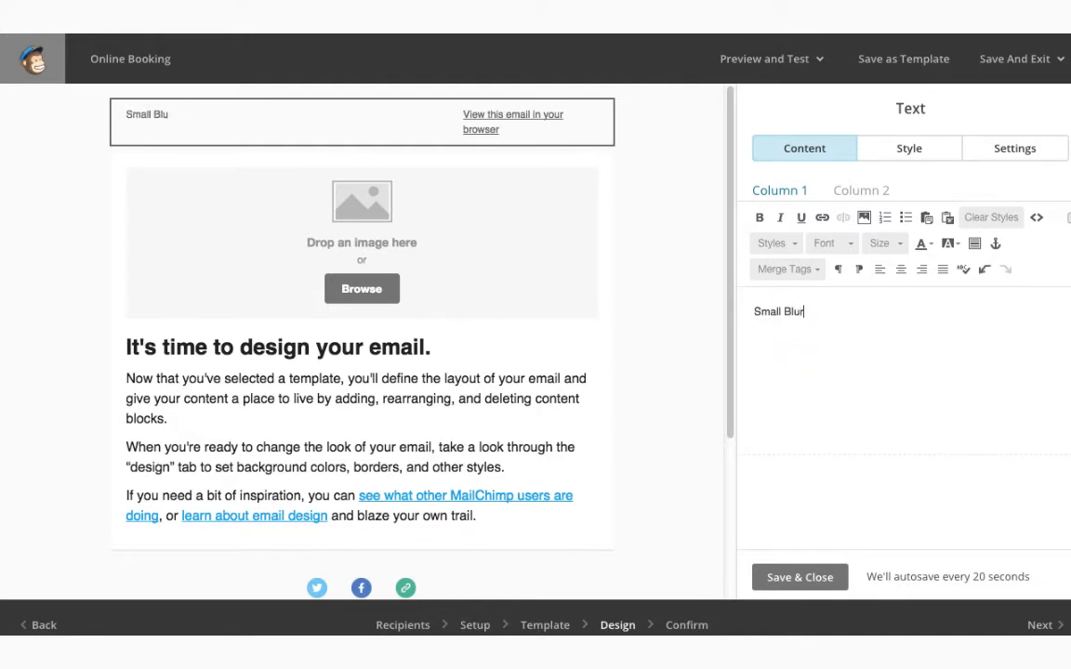
pyautogui.write('rb About the Subject')
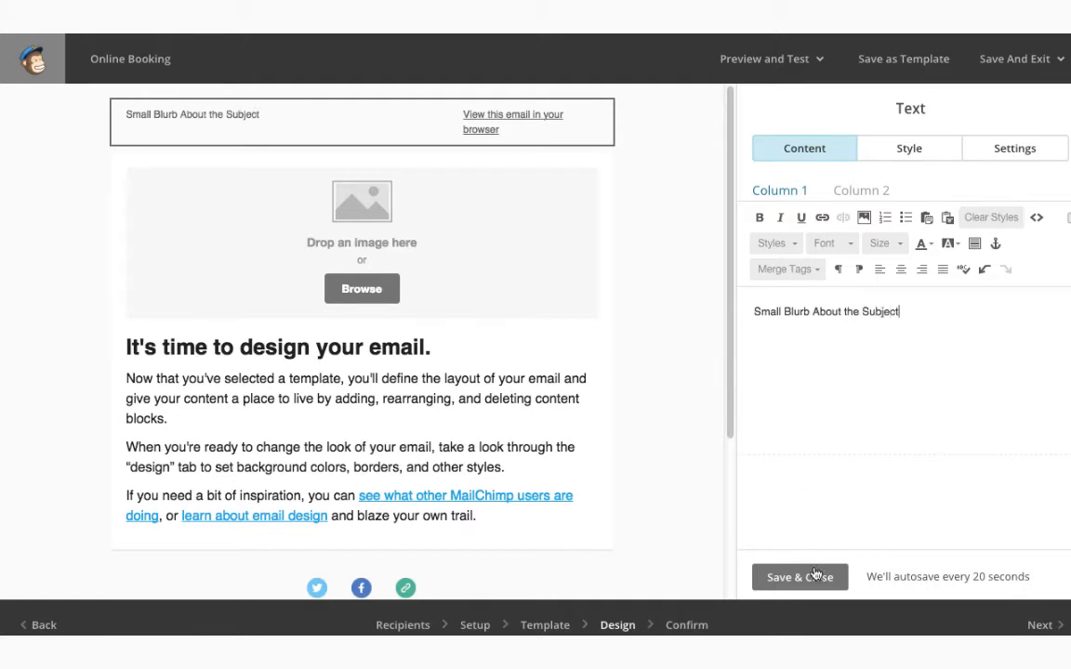
pyautogui.click(815, 576)
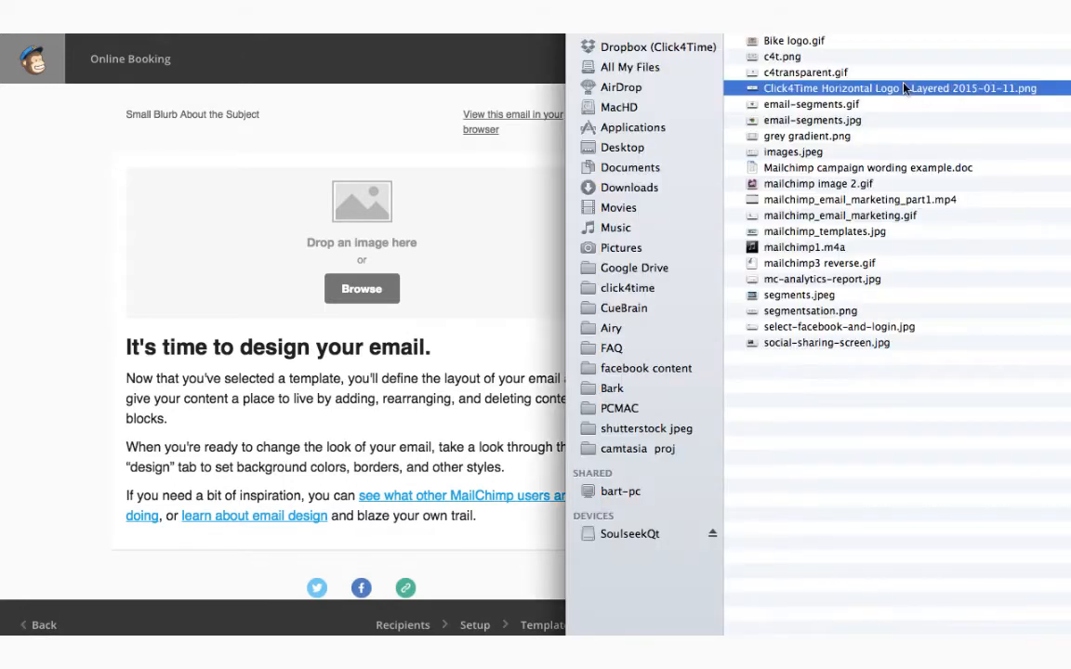
# Upload the Click4Time Horizontal Logo PNG into the top image block
pyautogui.moveTo(817, 86); pyautogui.dragTo(373, 280)
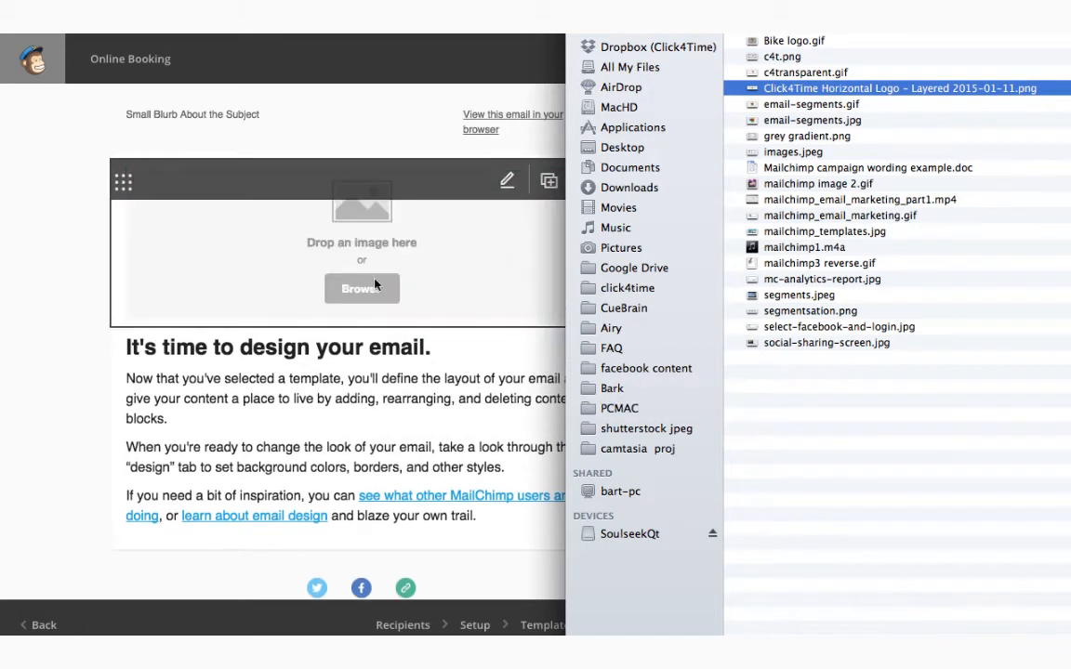
pyautogui.click(560, 271)
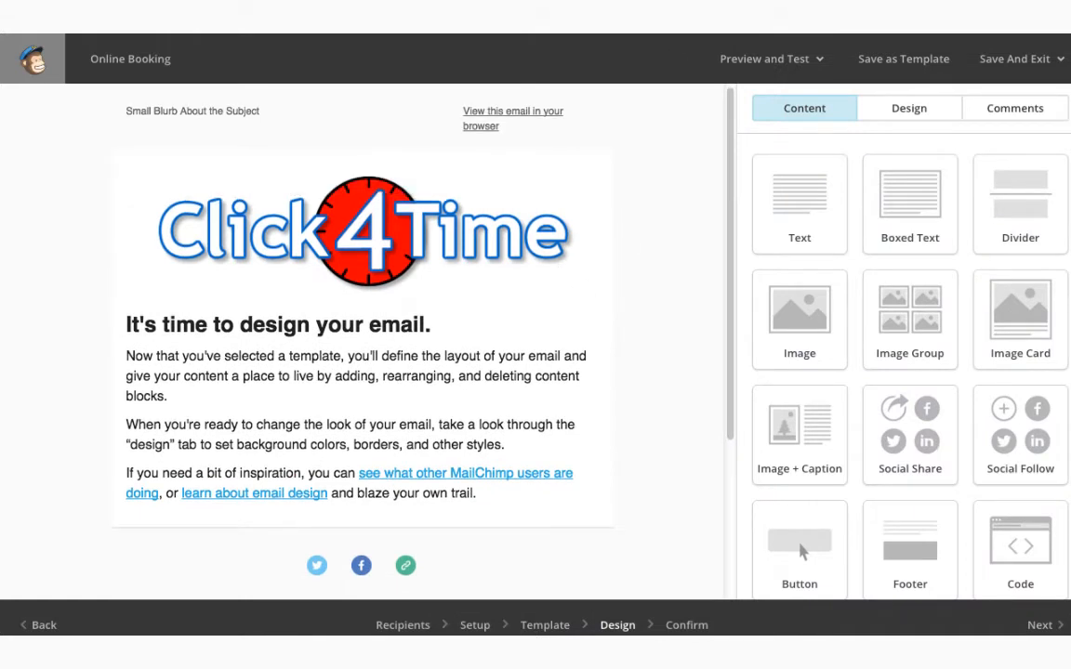
# Resize the Click4Time logo to 300 × 83 pixels in the photo editor and save it
pyautogui.moveTo(432, 194)
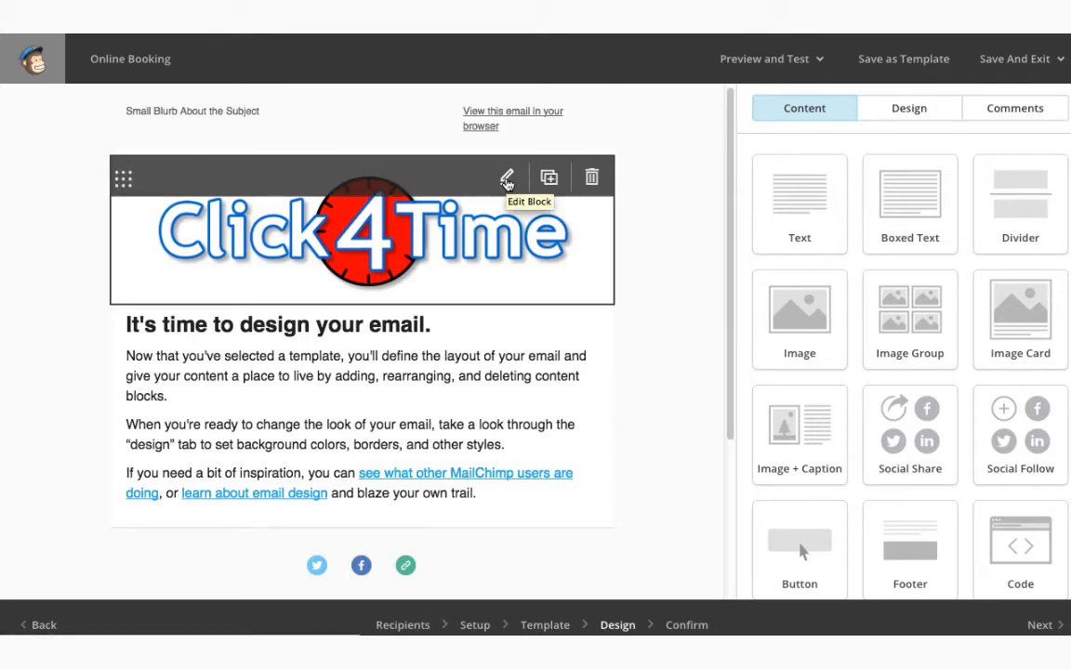
pyautogui.click(506, 180)
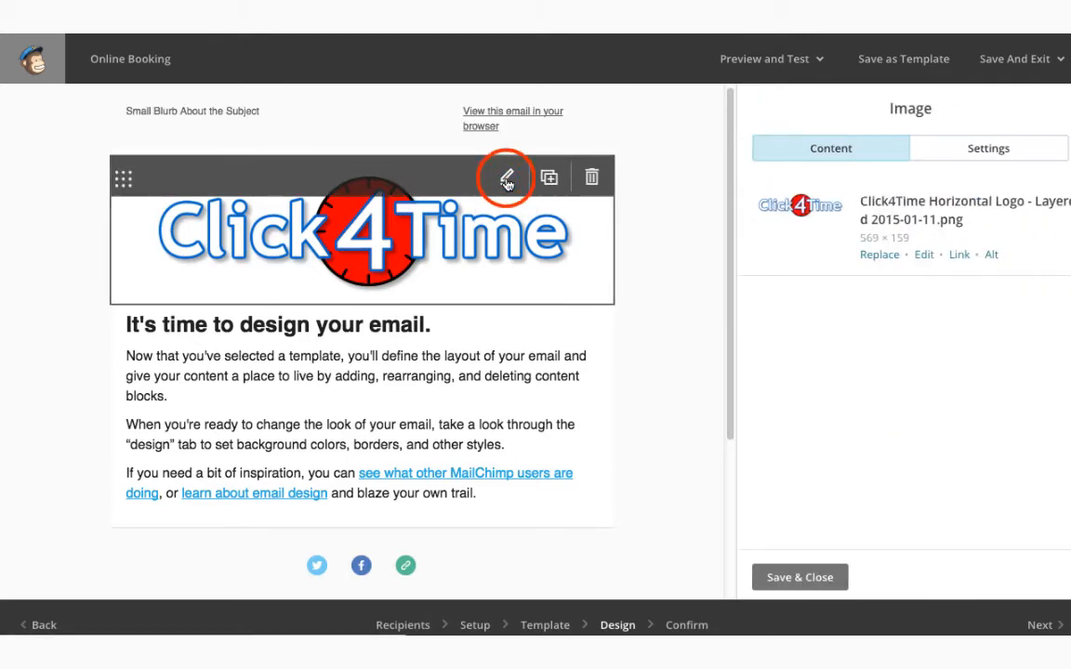
pyautogui.click(920, 257)
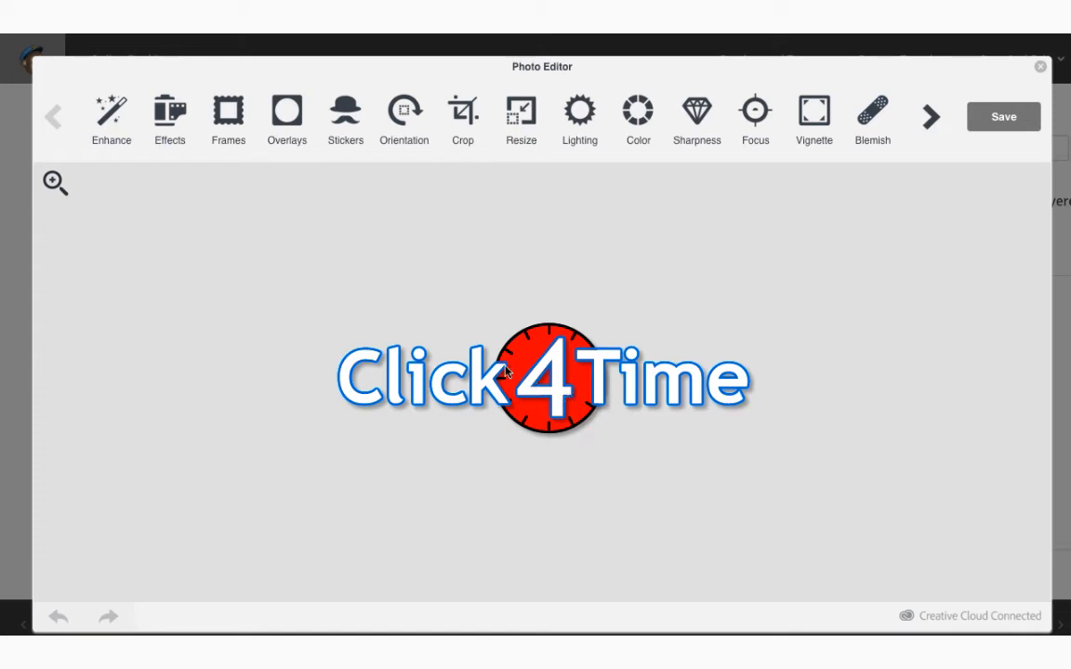
pyautogui.click(521, 113)
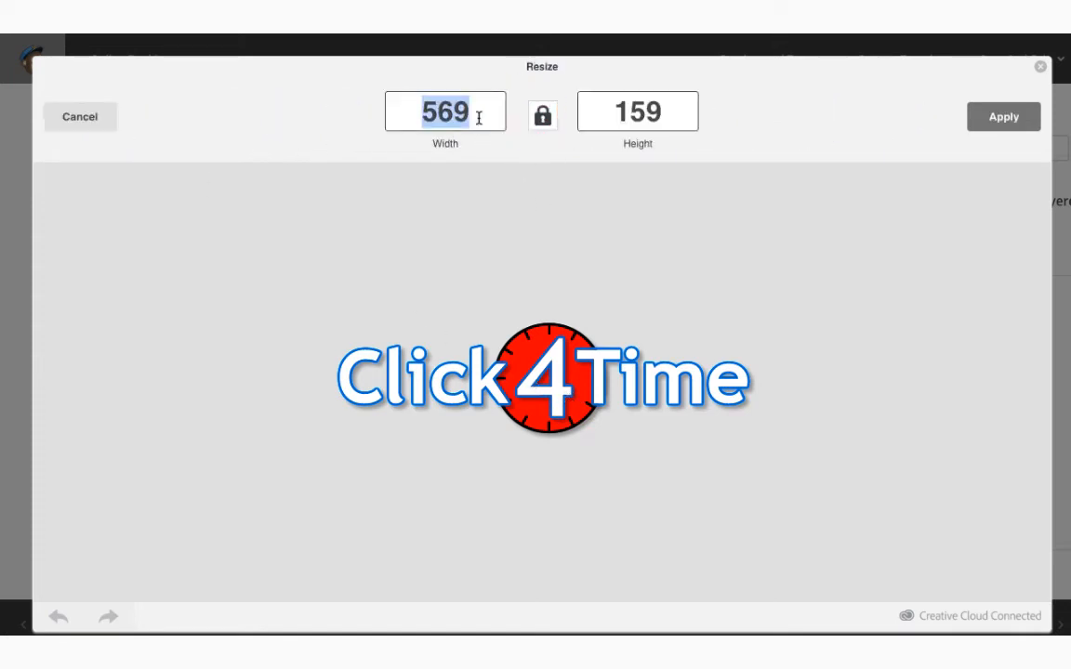
pyautogui.write('300')
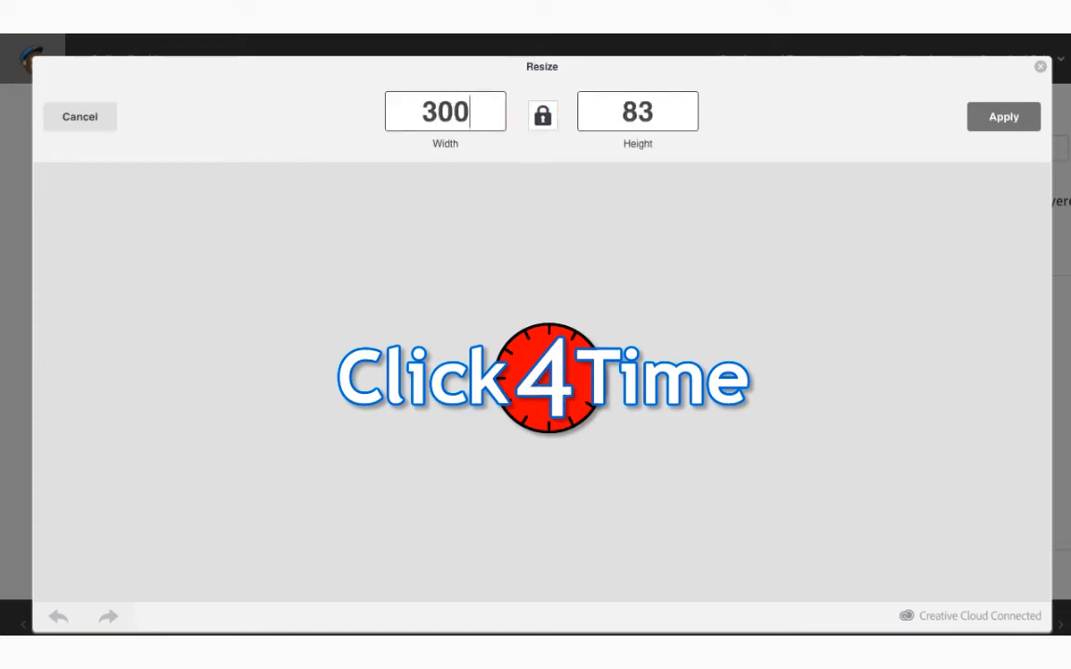
pyautogui.click(1010, 119)
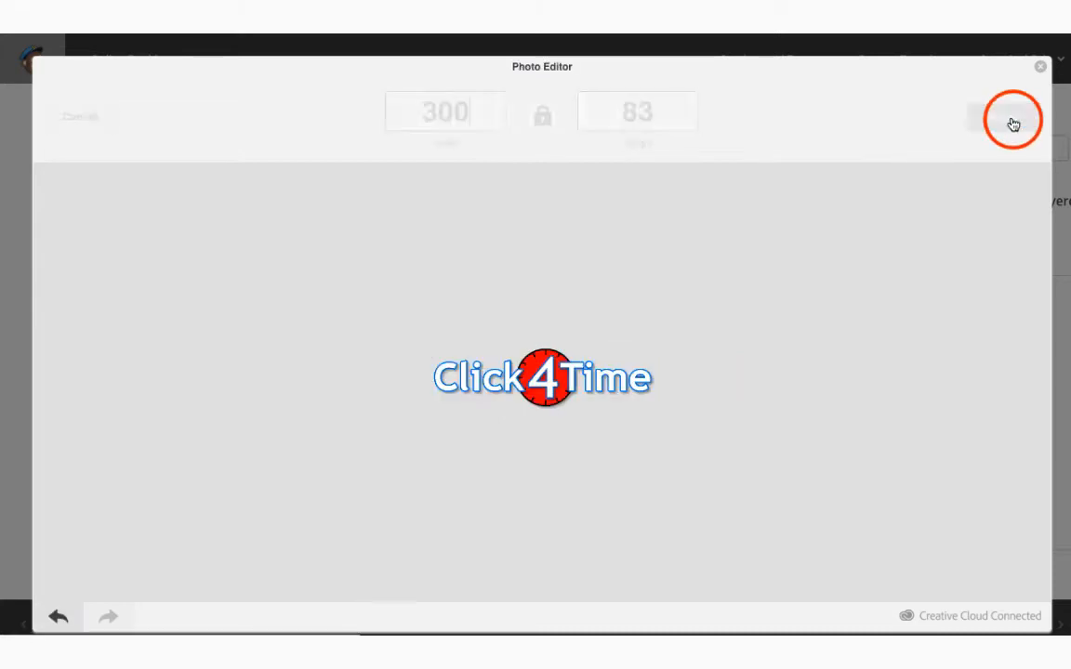
pyautogui.click(1001, 119)
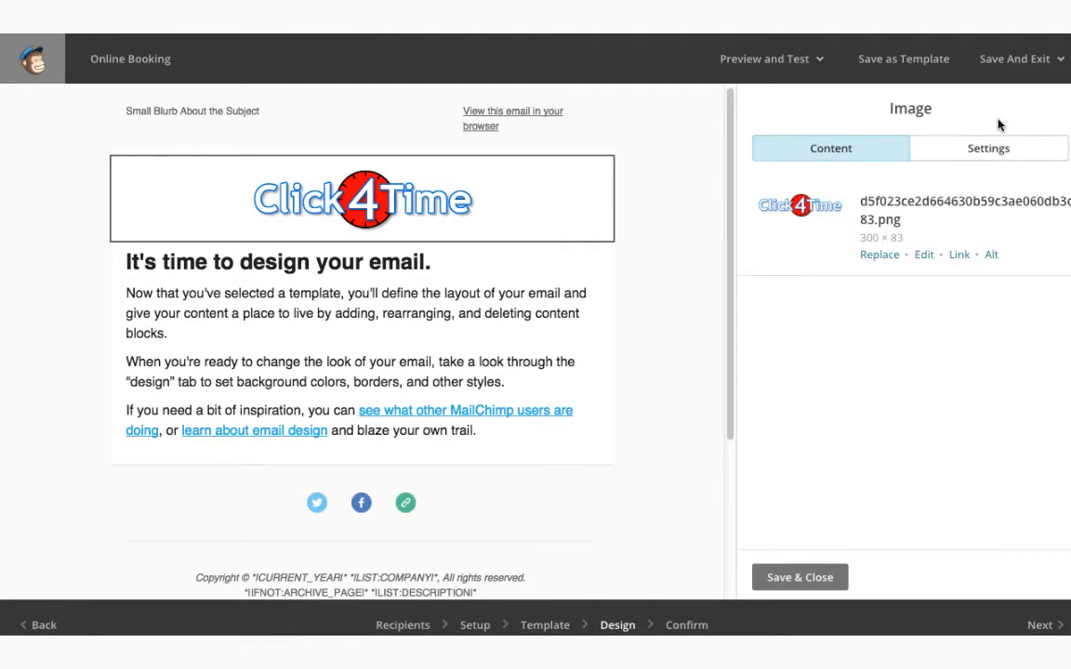
# Close the logo block, then centre only the heading line of the text block
pyautogui.click(784, 581)
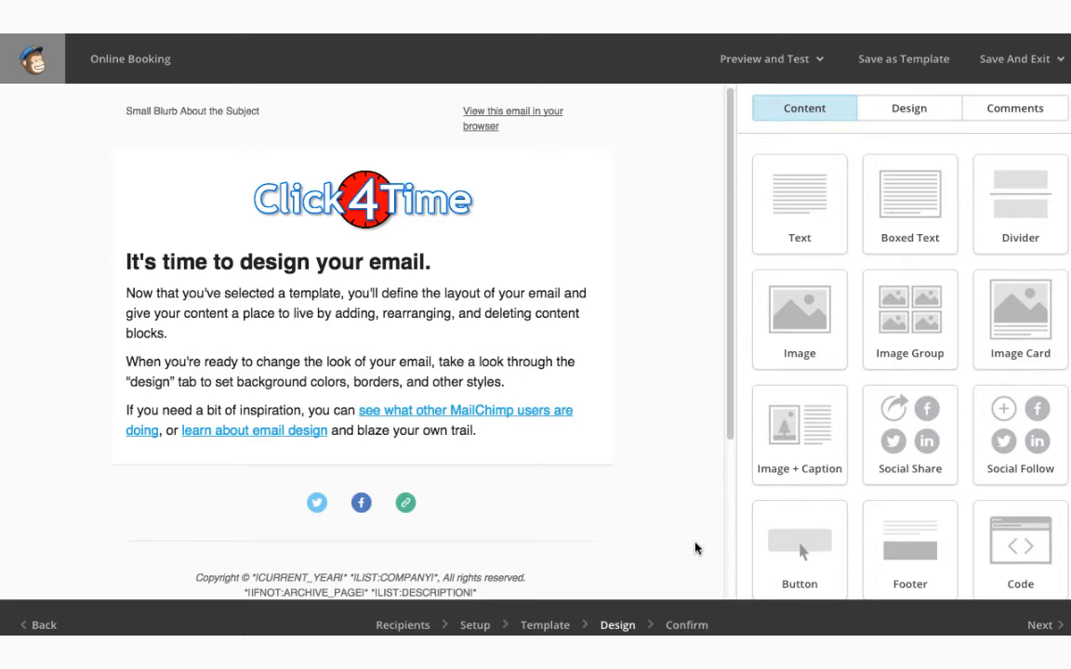
pyautogui.moveTo(409, 261)
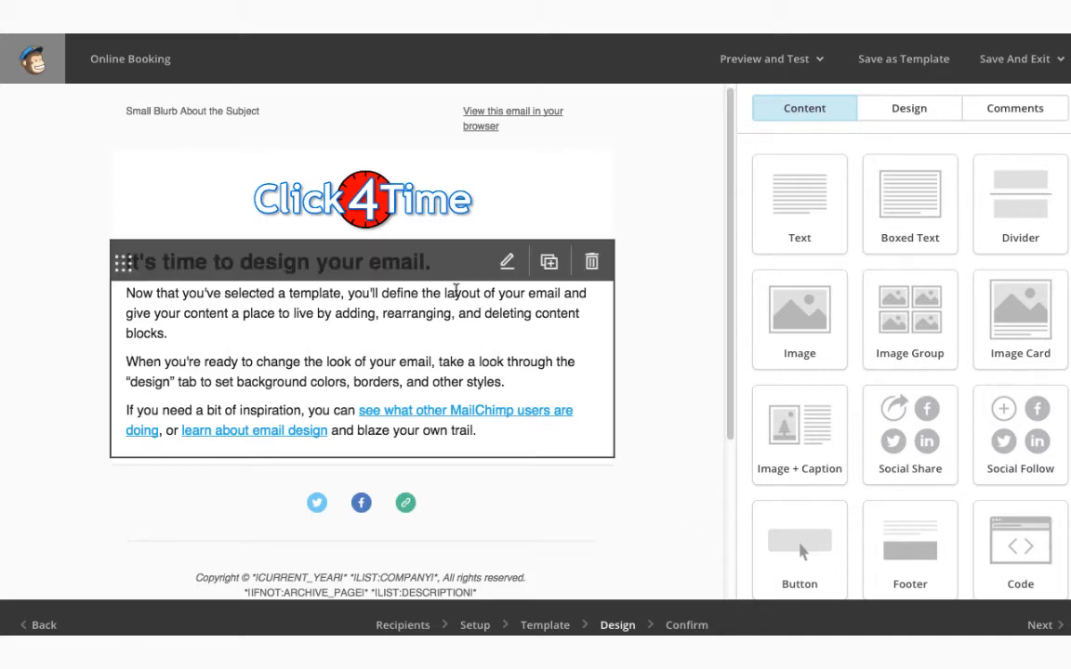
pyautogui.click(508, 264)
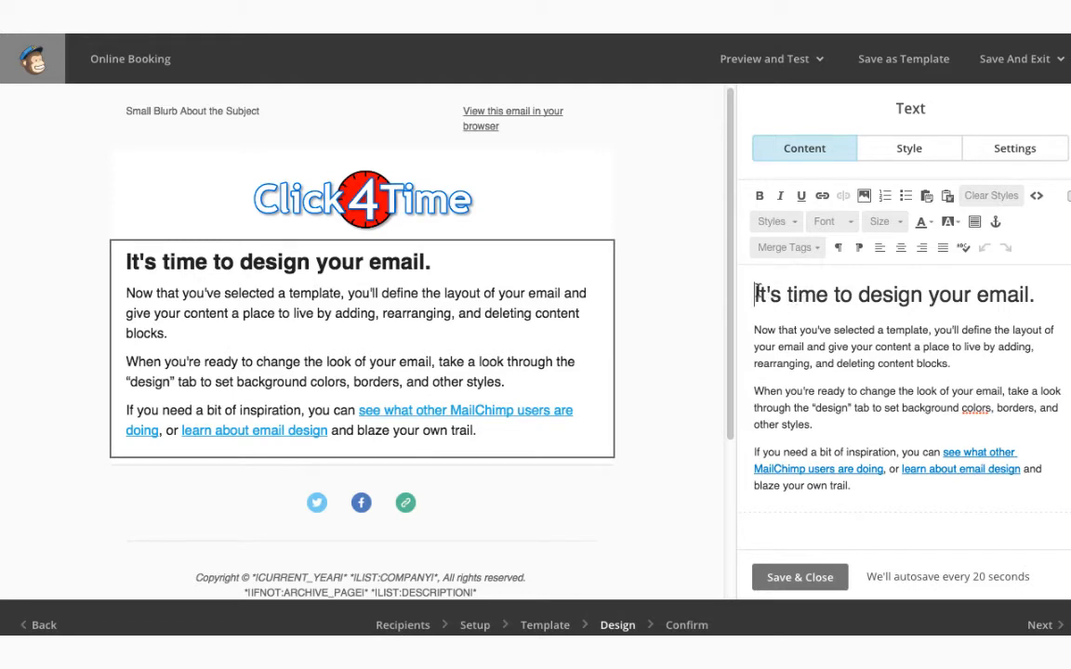
pyautogui.moveTo(758, 294); pyautogui.dragTo(852, 485)
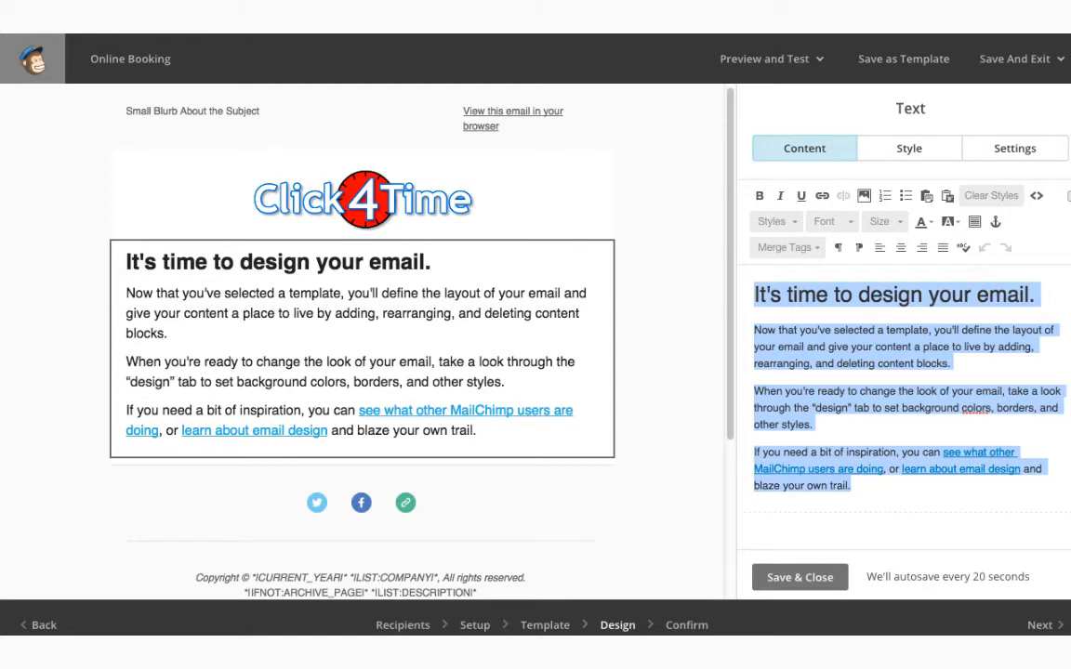
pyautogui.click(900, 247)
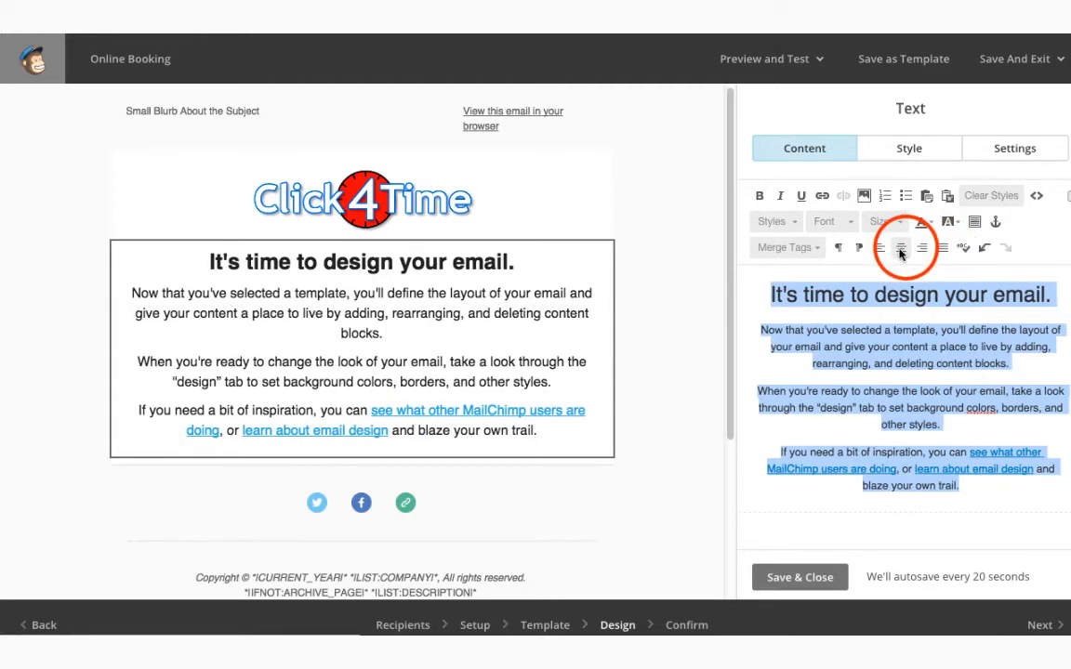
pyautogui.click(880, 249)
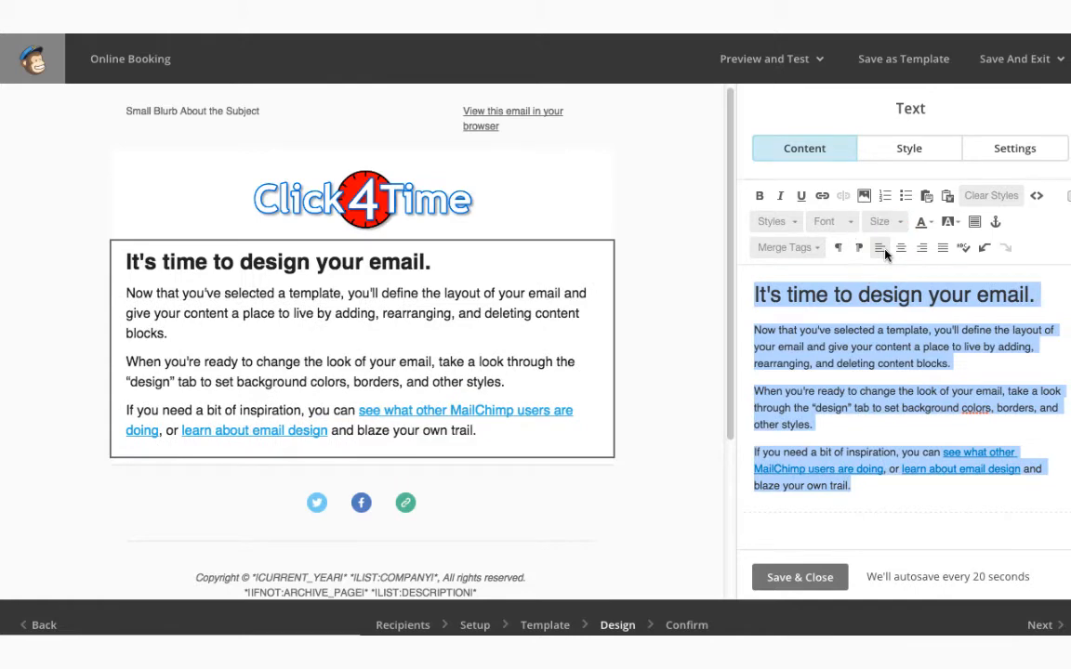
pyautogui.click(886, 297)
pyautogui.moveTo(1040, 295); pyautogui.dragTo(754, 294)
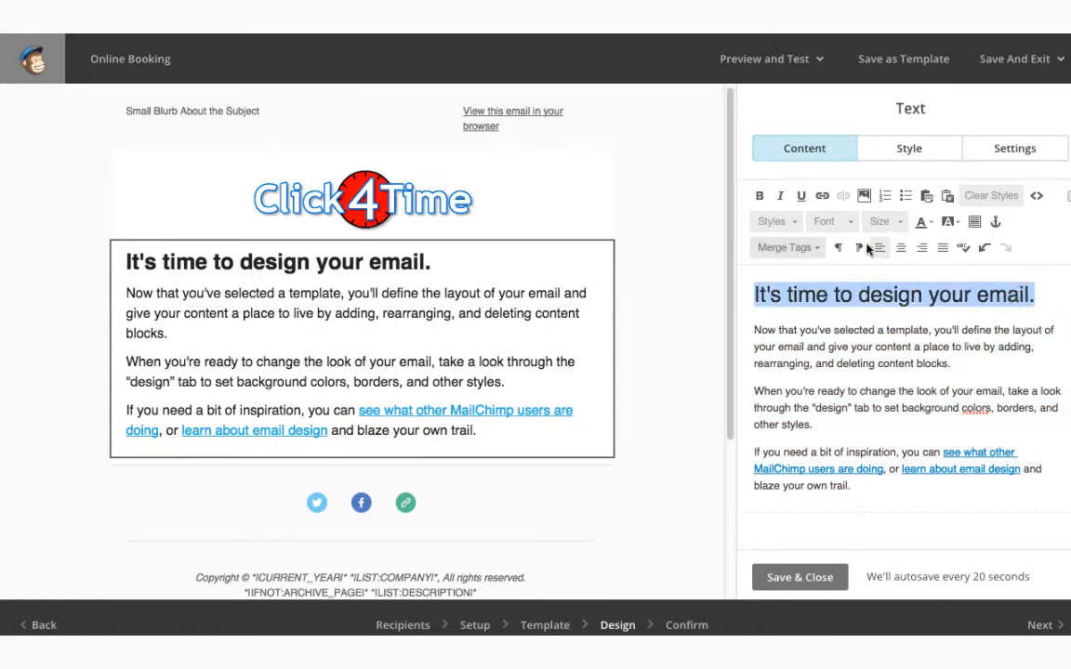
pyautogui.click(900, 247)
pyautogui.click(925, 334)
# Copy the announcement text from the Word document and open the rich-text paste box
pyautogui.press('super+Tab')
pyautogui.press('super+Tab')
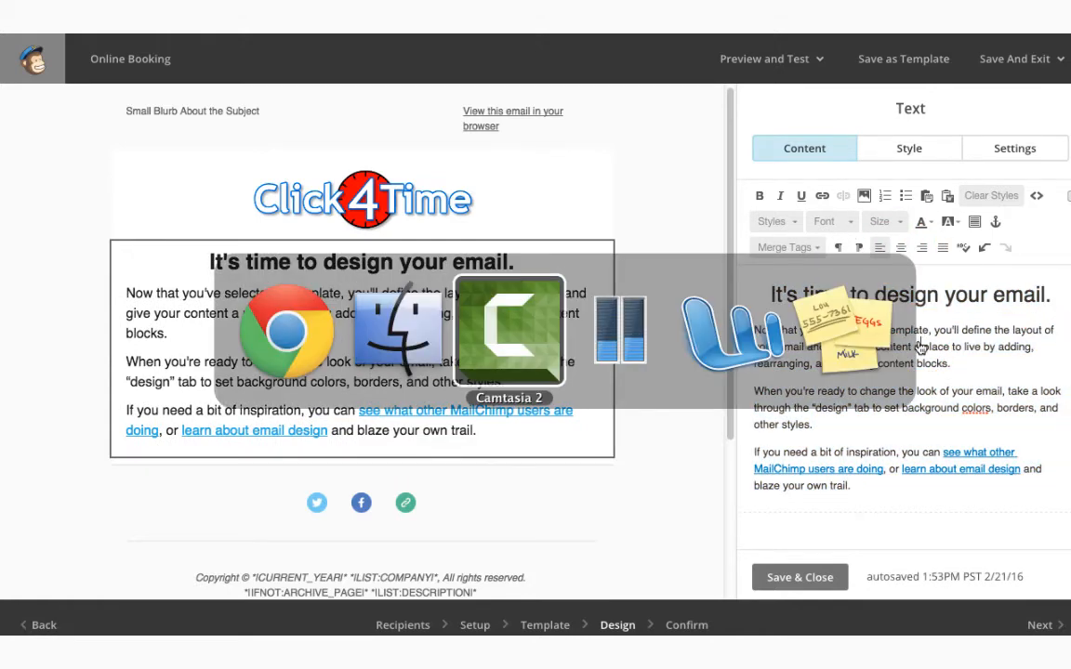
pyautogui.press('super+Tab')
pyautogui.press('super+Tab')
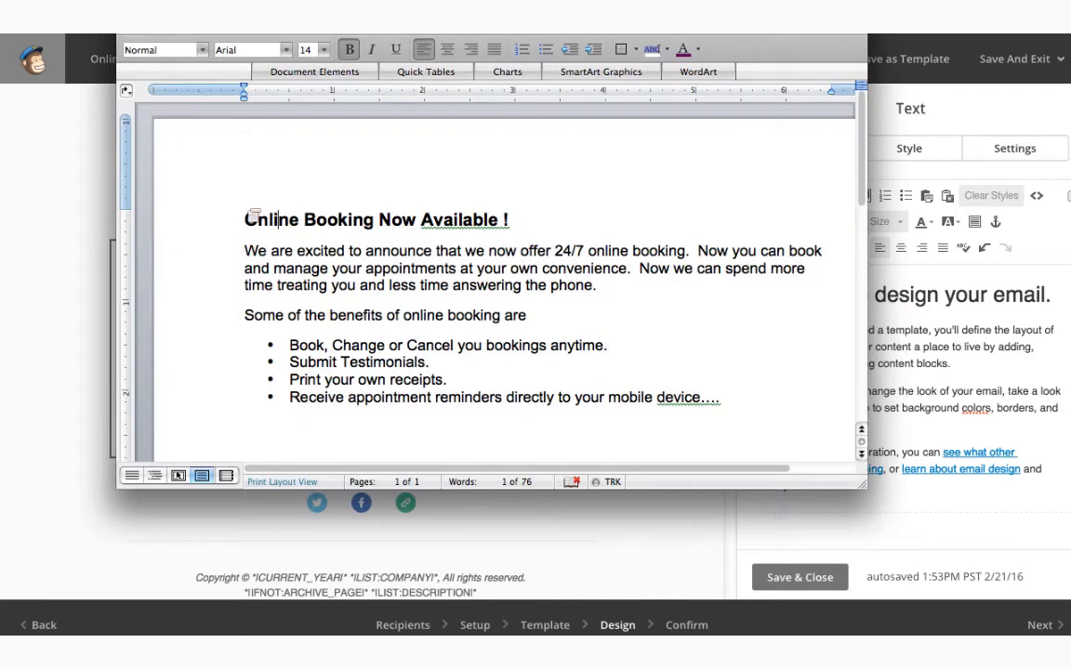
pyautogui.moveTo(245, 220); pyautogui.dragTo(657, 380)
pyautogui.hotkey('ctrl', 'c')
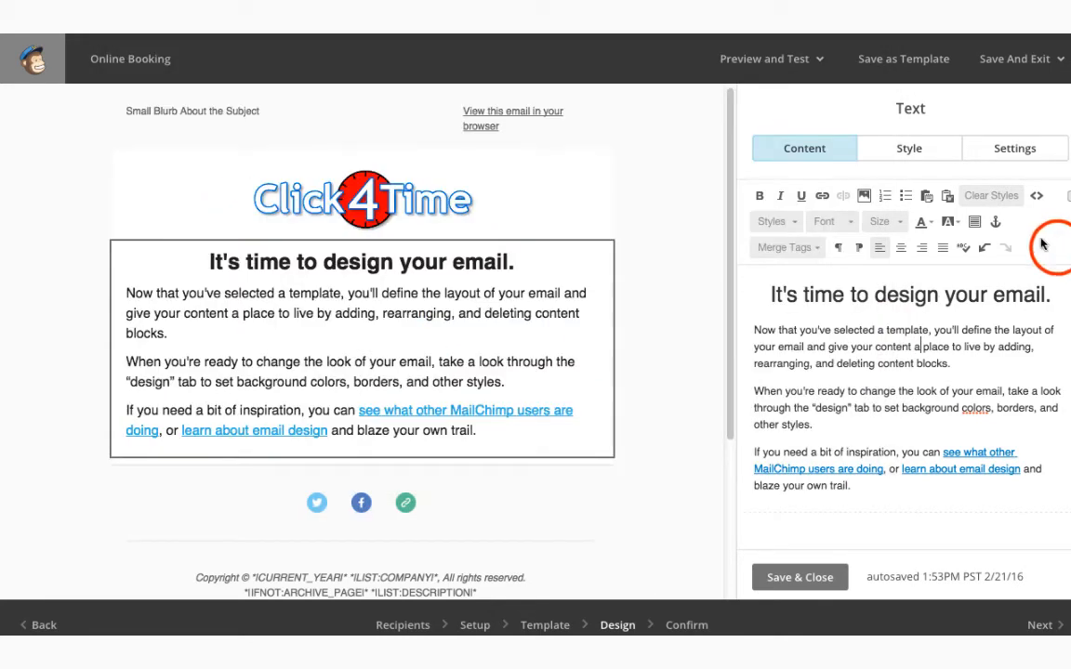
pyautogui.click(951, 249)
pyautogui.click(947, 196)
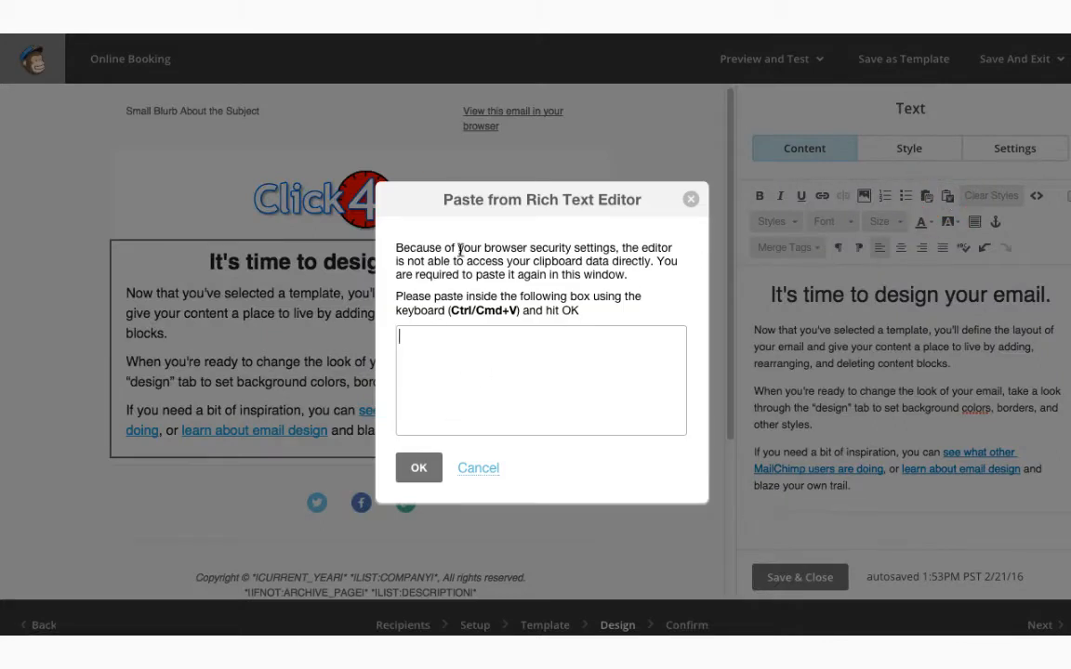
# Paste the copied Word announcement into the Paste from Rich Text Editor box and confirm
pyautogui.click(435, 336)
pyautogui.hotkey('ctrl', 'v')
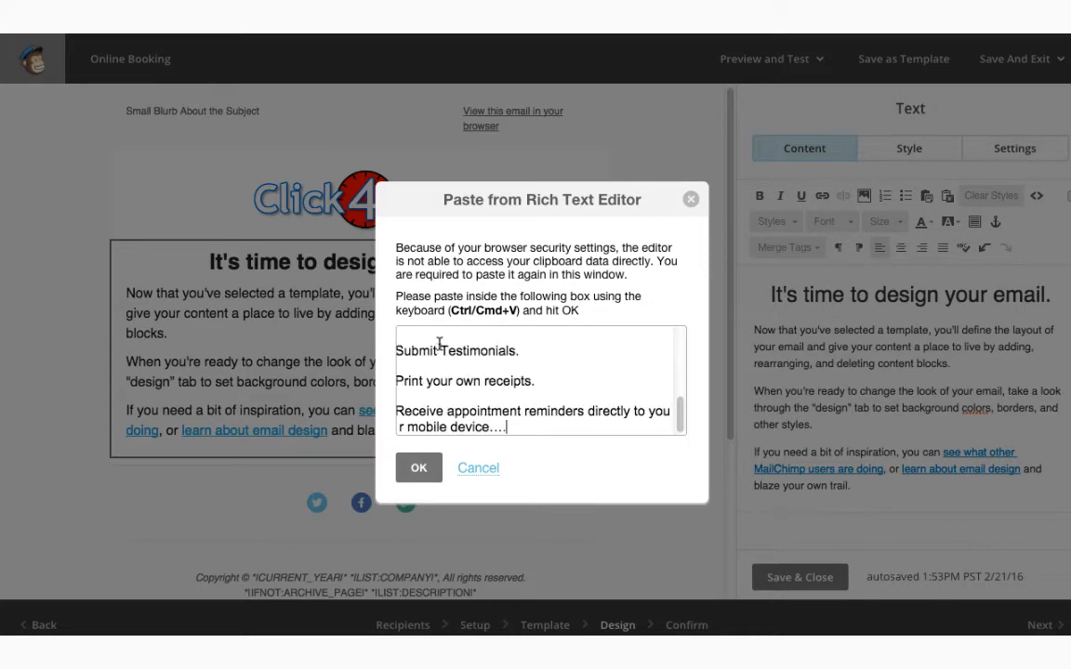
pyautogui.click(418, 468)
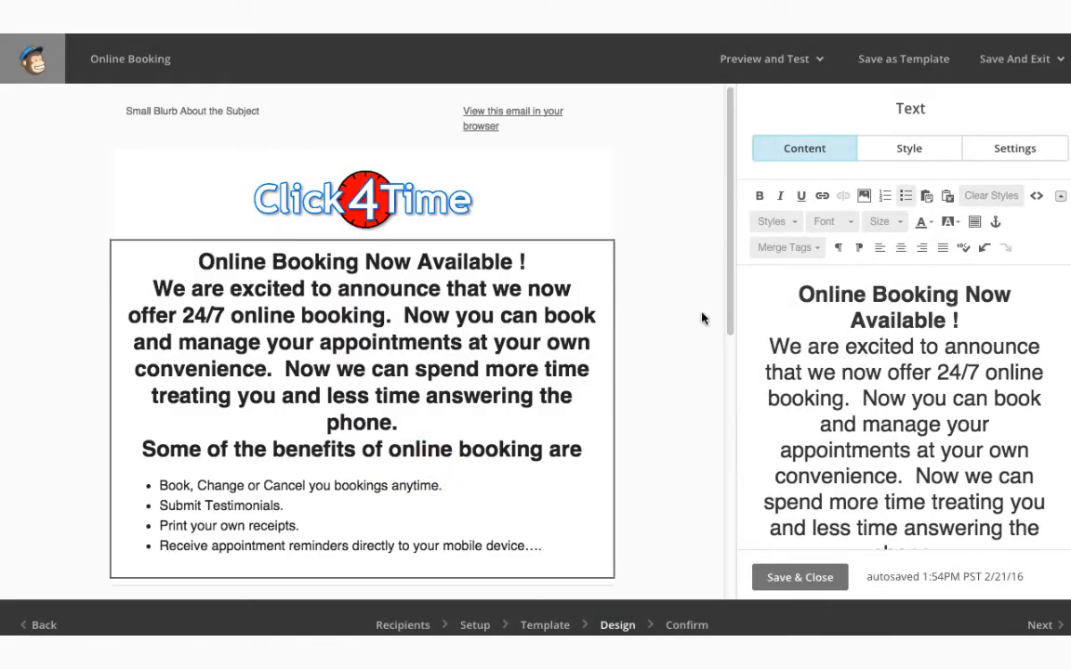
# Set the pasted announcement body text to font size 24 and save the text block
pyautogui.click(827, 337)
pyautogui.moveTo(764, 346); pyautogui.dragTo(1067, 395)
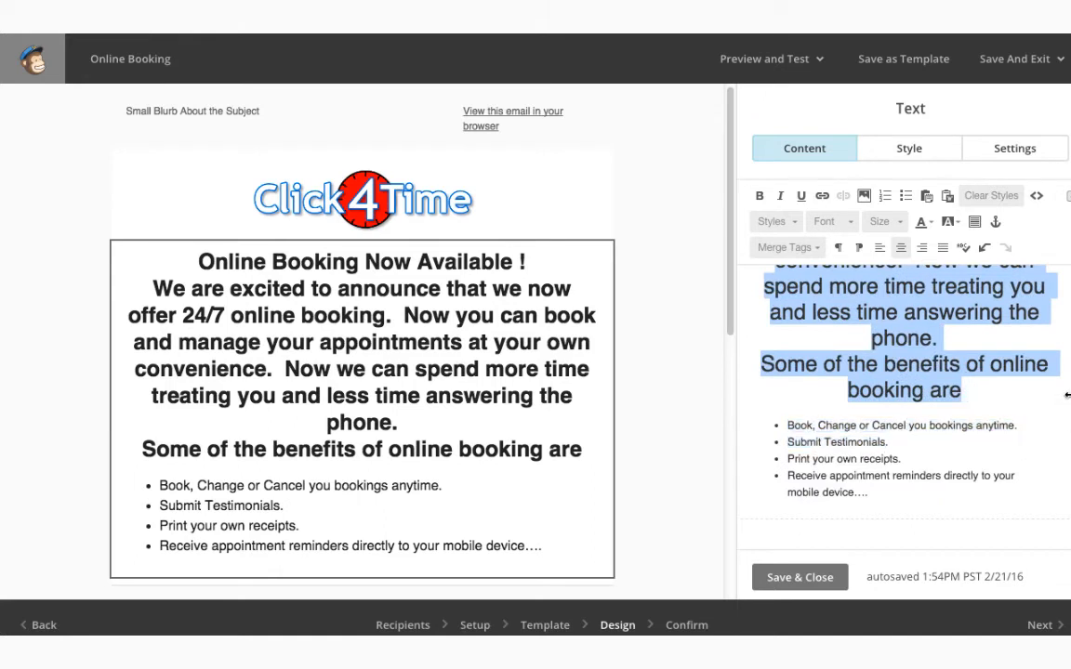
pyautogui.click(850, 221)
pyautogui.click(884, 220)
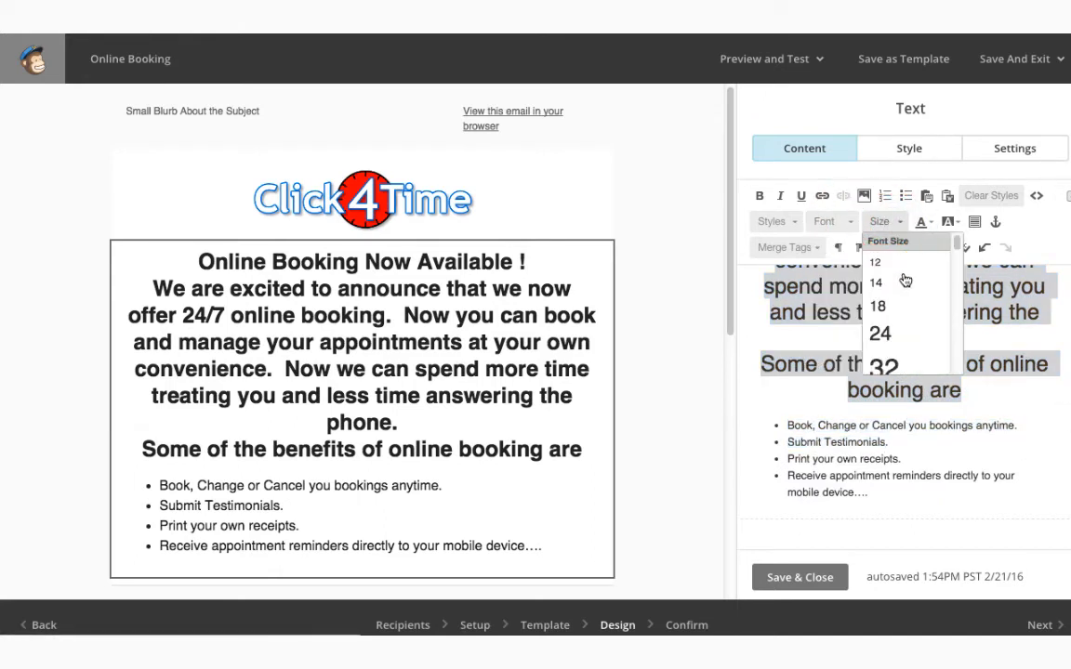
pyautogui.moveTo(959, 244)
pyautogui.mouseDown()
pyautogui.moveTo(962, 255)
pyautogui.moveTo(956, 239)
pyautogui.mouseUp()
pyautogui.click(888, 262)
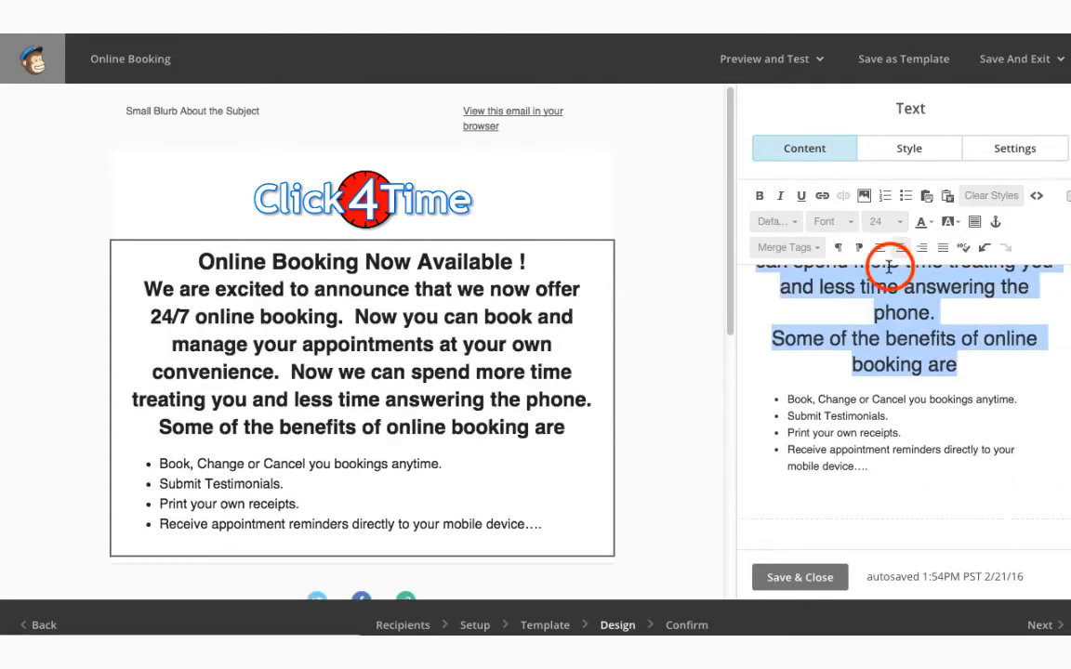
pyautogui.click(900, 379)
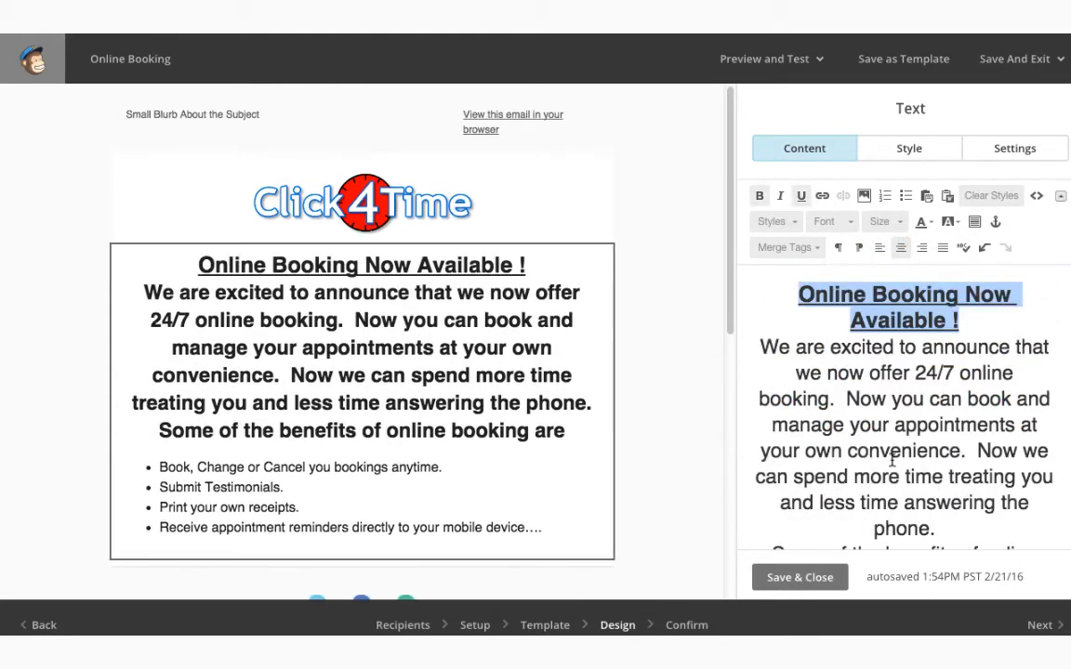
pyautogui.click(830, 577)
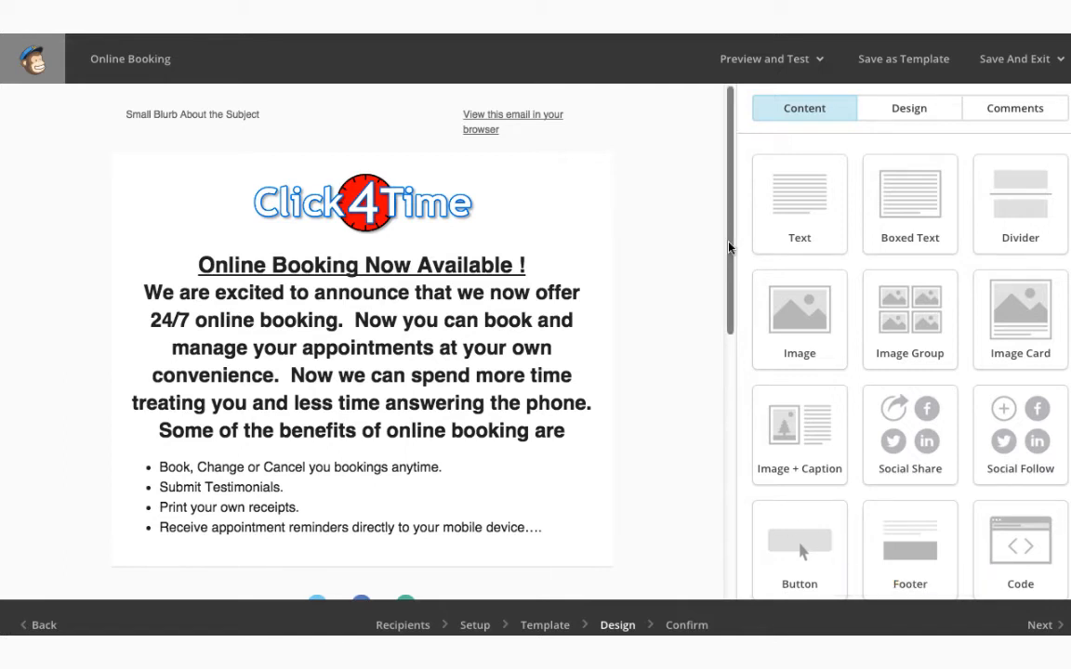
pyautogui.moveTo(729, 242); pyautogui.dragTo(731, 297)
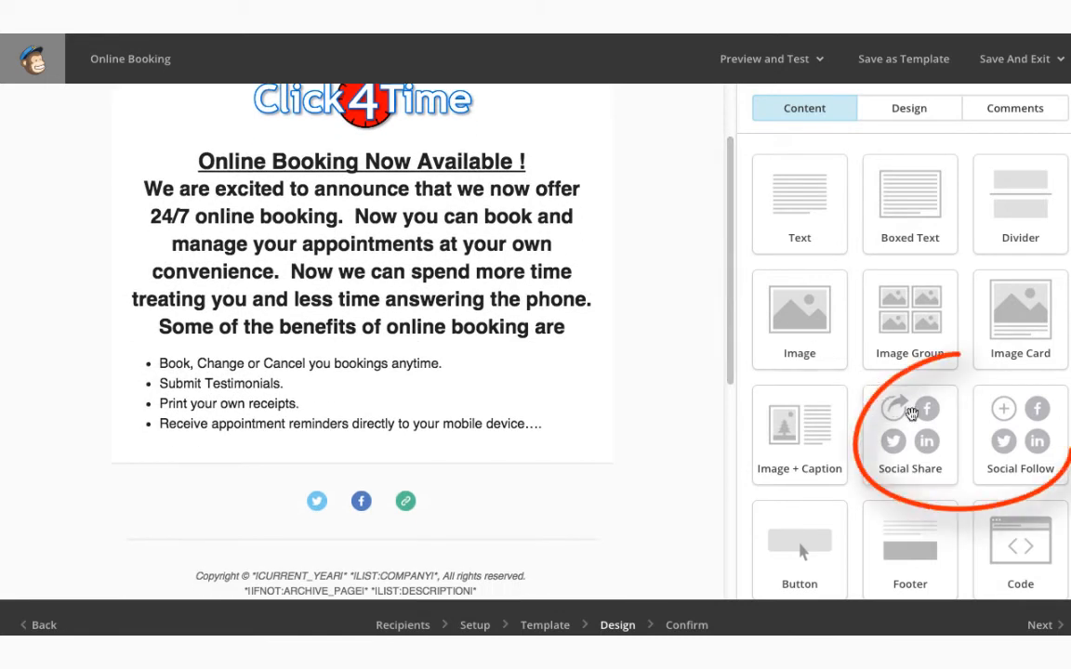
pyautogui.moveTo(397, 499)
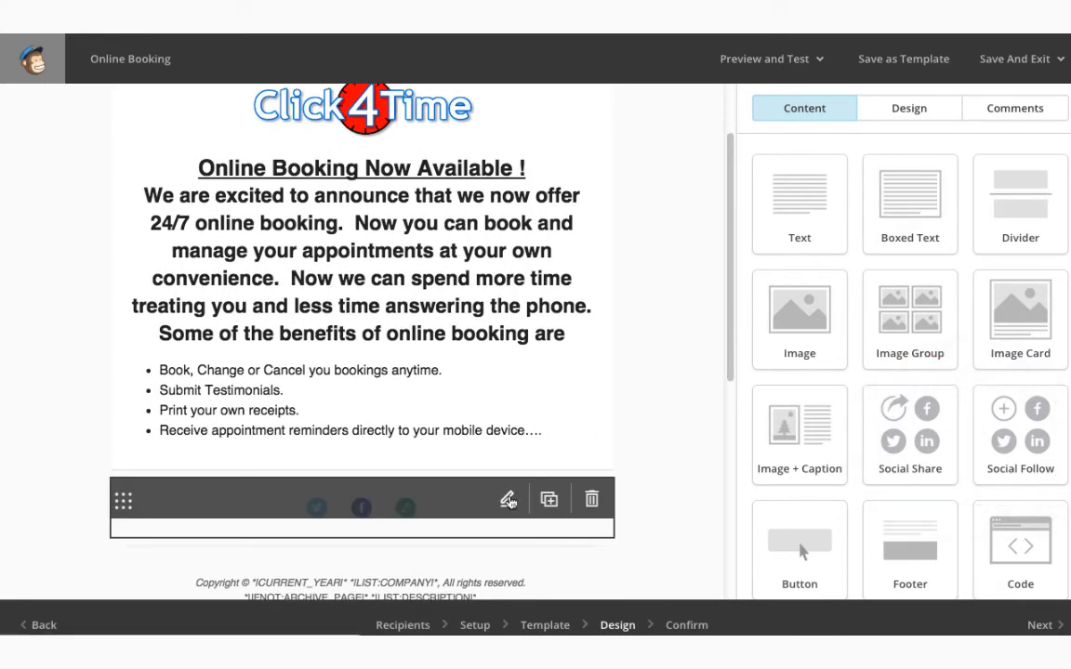
pyautogui.click(509, 498)
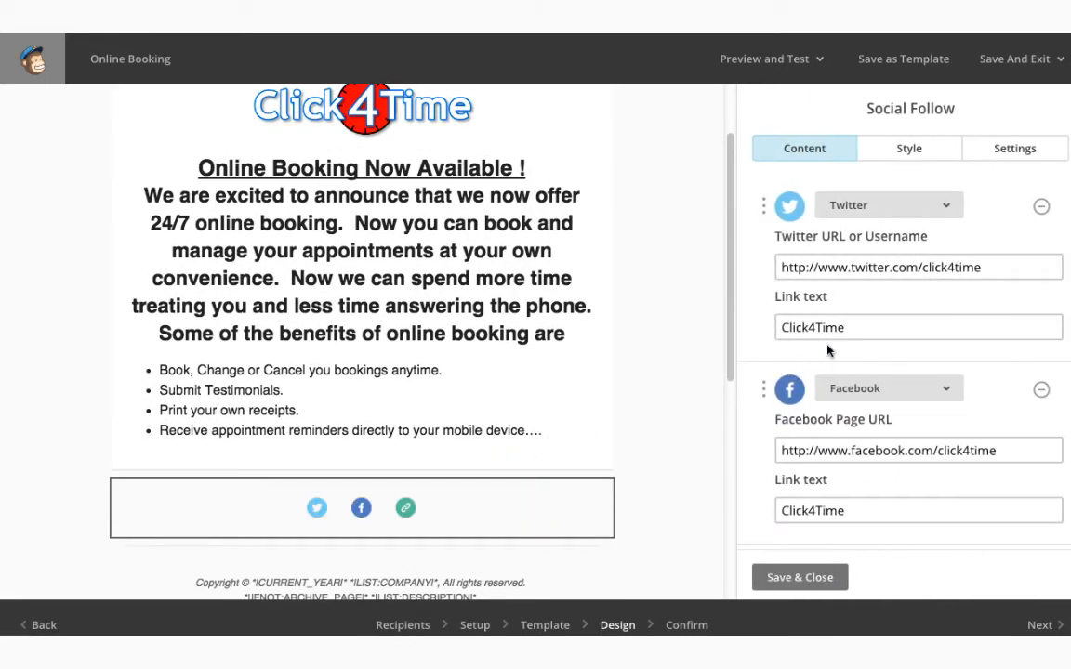
pyautogui.click(861, 330)
pyautogui.click(849, 509)
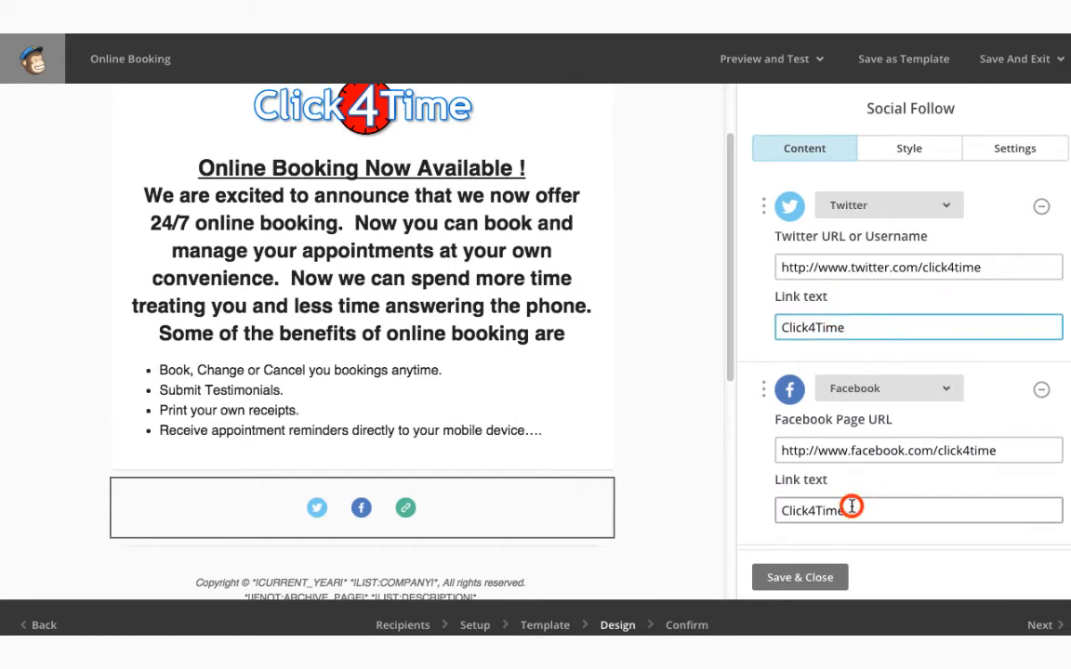
pyautogui.click(807, 579)
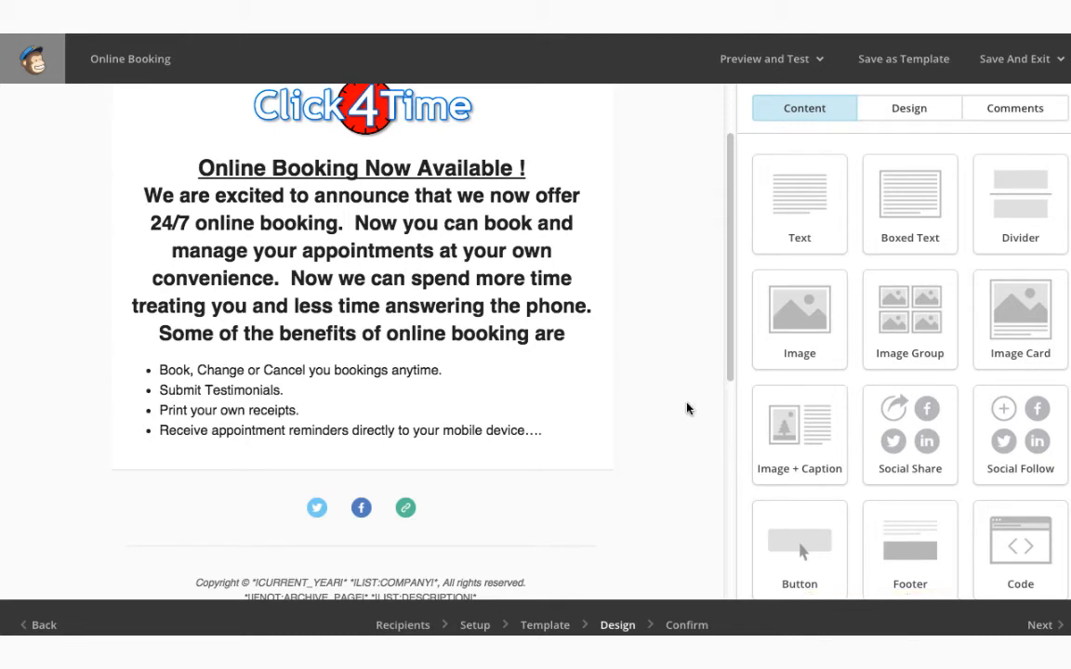
# Send a test copy of the Online Booking email to the Gmail address
pyautogui.click(789, 60)
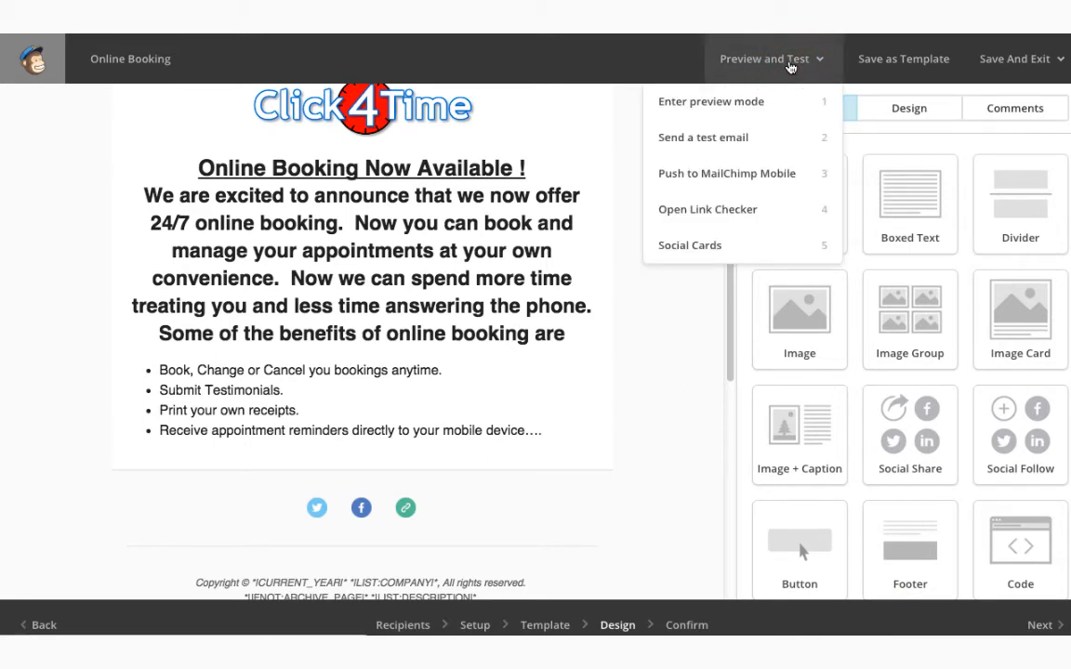
pyautogui.click(759, 135)
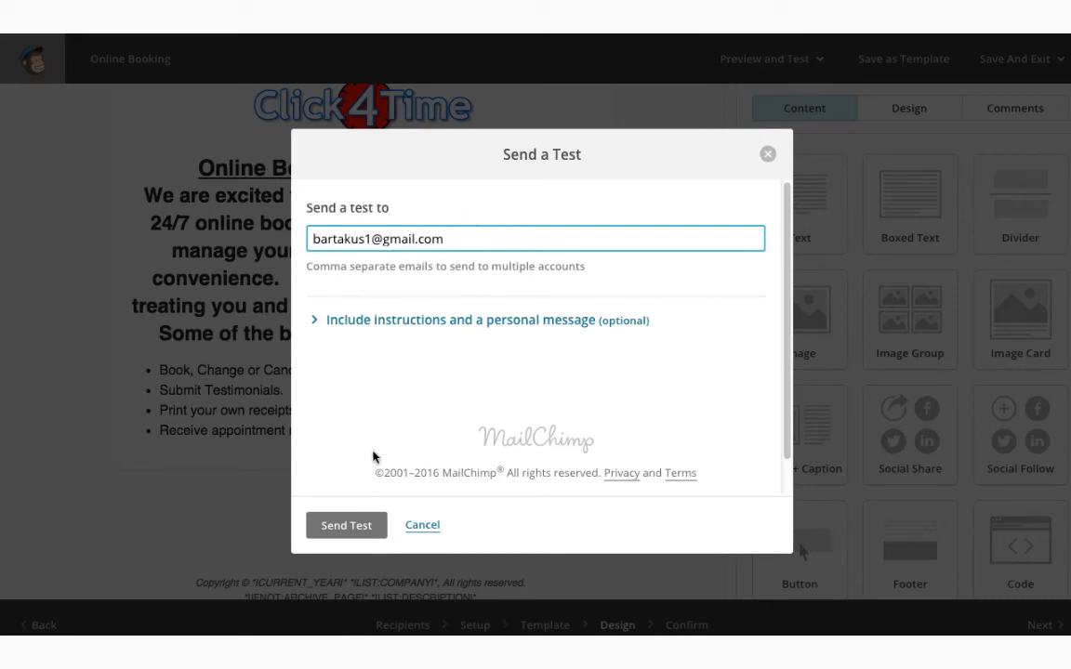
pyautogui.click(349, 525)
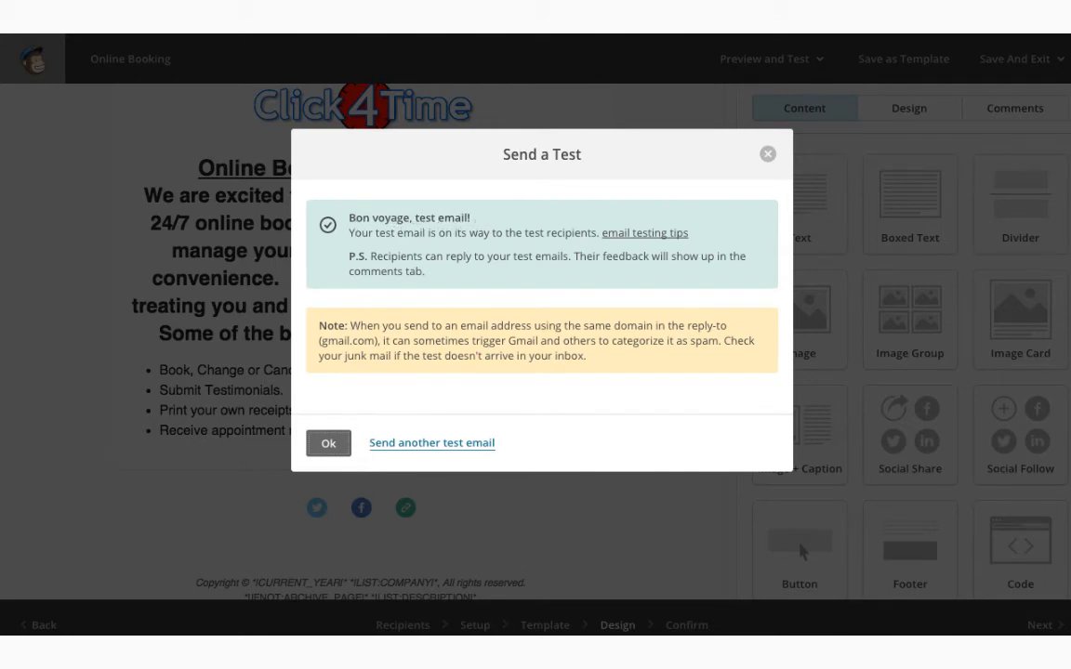
pyautogui.click(768, 154)
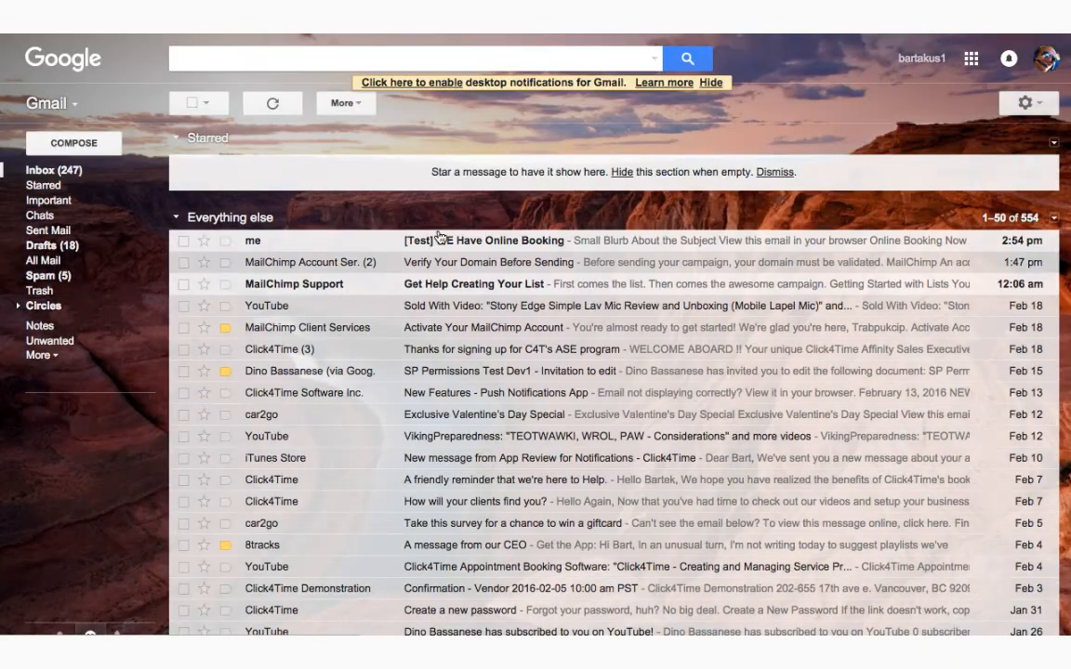
# Open and review the received test message in Gmail, then continue to the Confirm step
pyautogui.click(442, 238)
pyautogui.scroll(-3, 532, 292)
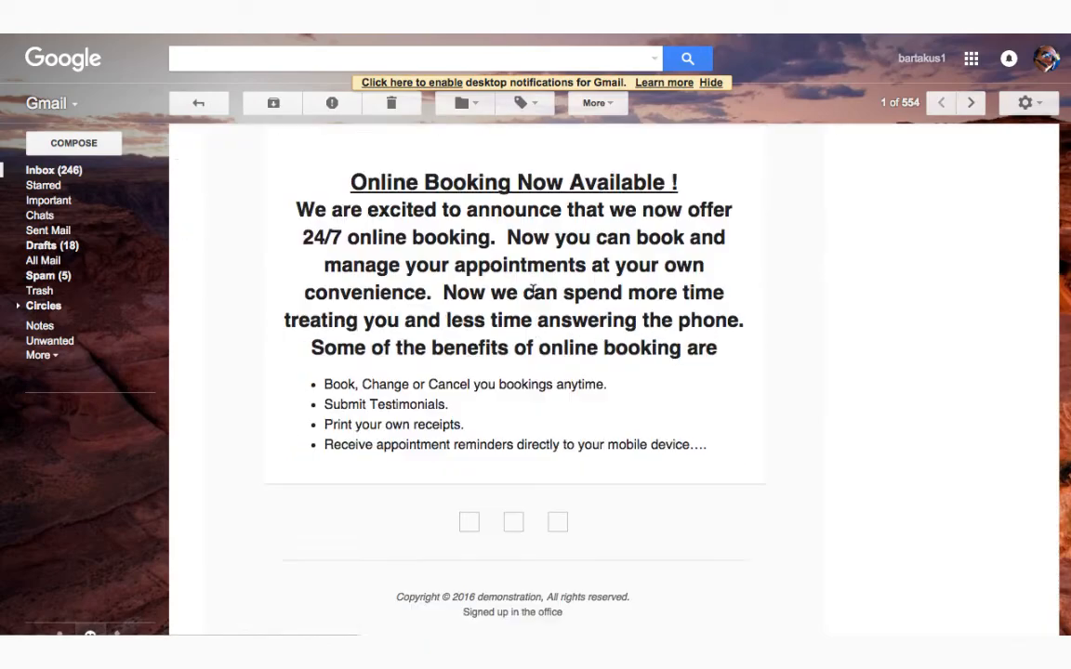
pyautogui.scroll(-3, 536, 296)
pyautogui.scroll(5, 536, 296)
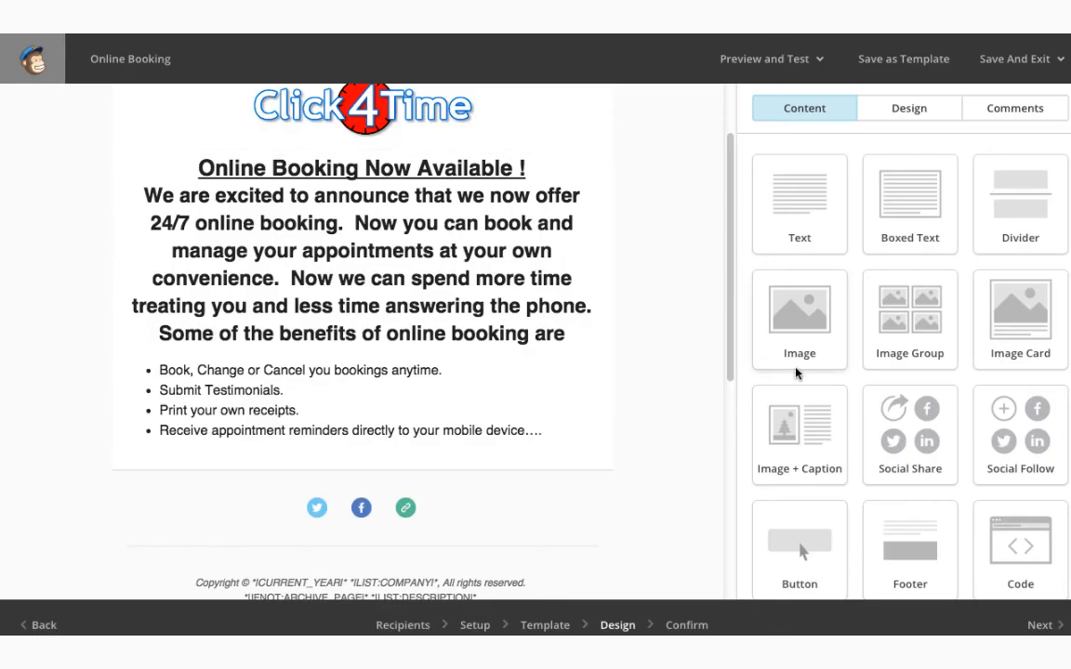
pyautogui.click(1030, 625)
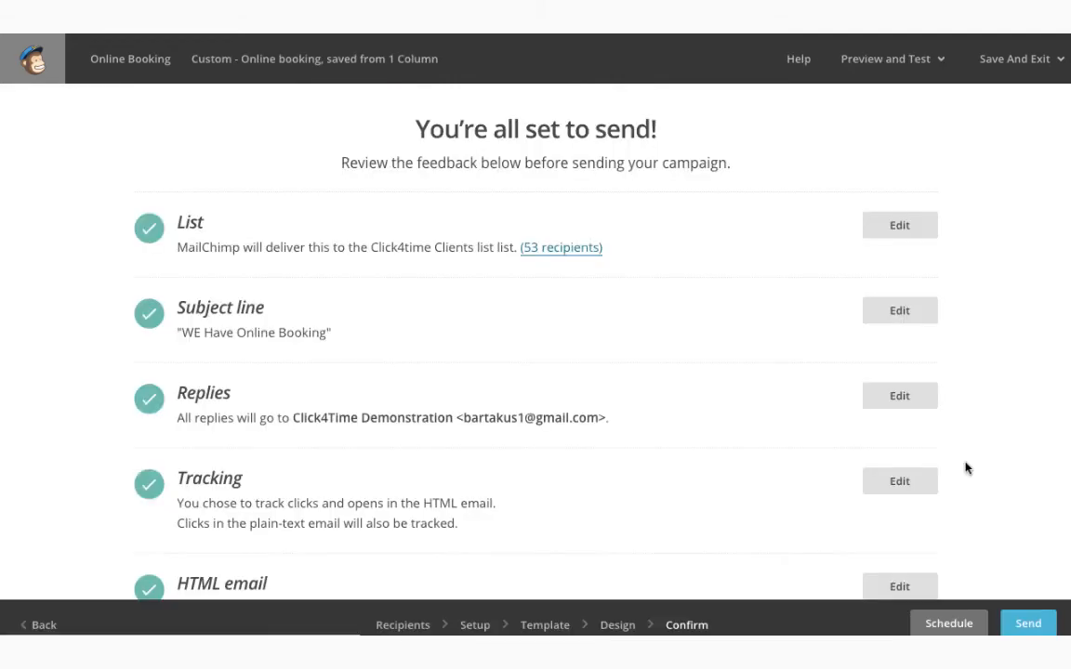
# Scroll through the List, Subject line, Tracking, Social Cards and MonkeyRewards checks
pyautogui.scroll(-5, 349, 226)
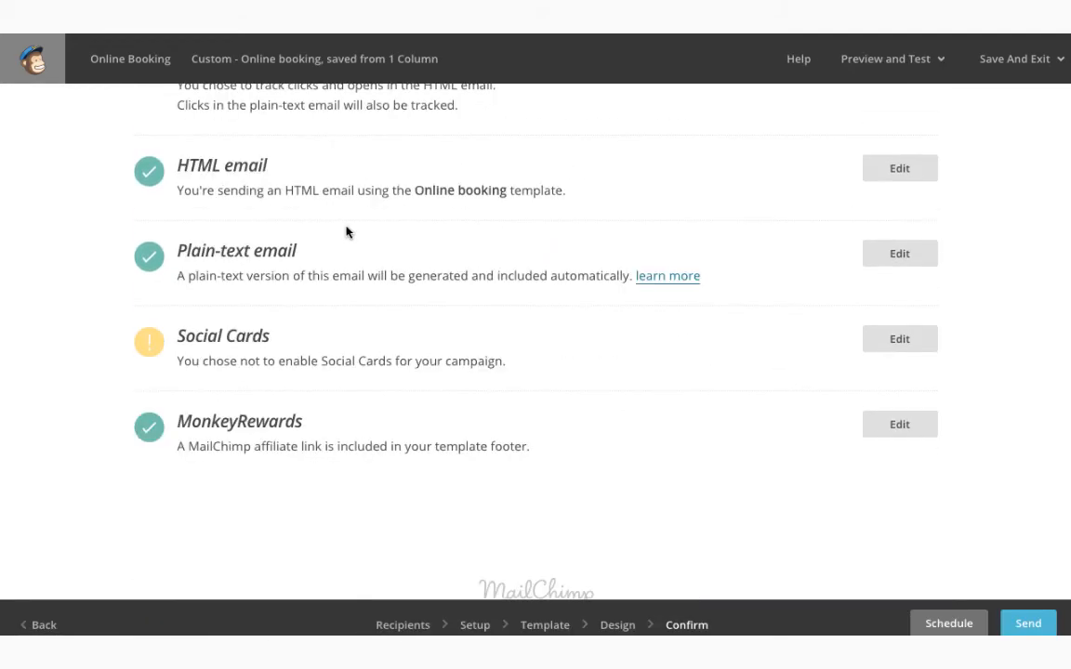
pyautogui.scroll(-1, 346, 226)
pyautogui.scroll(1, 346, 226)
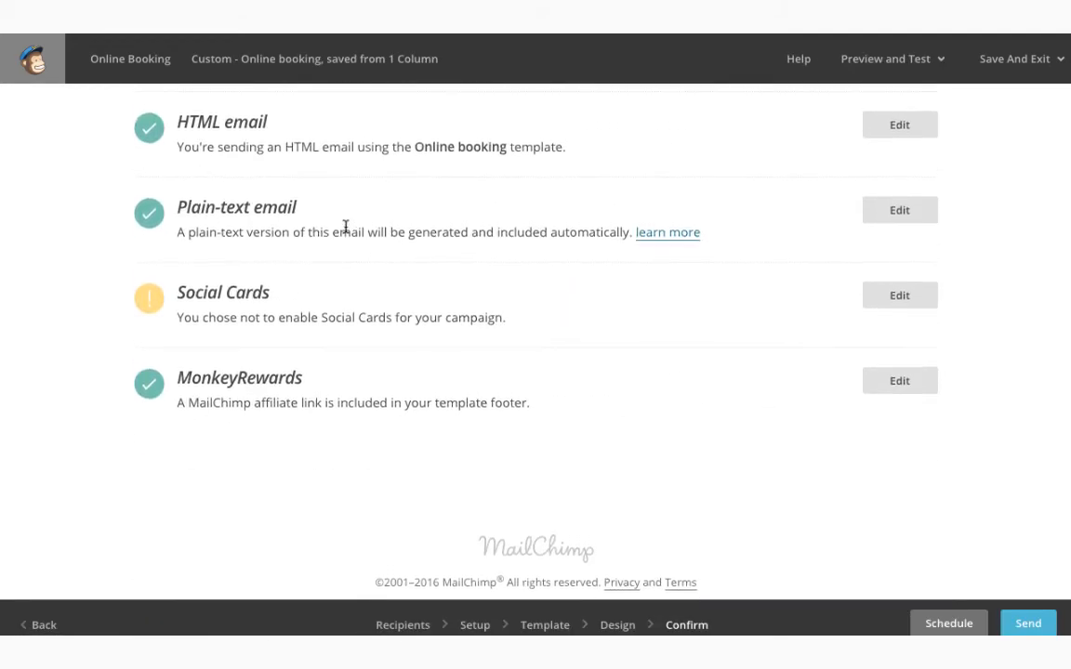
pyautogui.scroll(1, 346, 227)
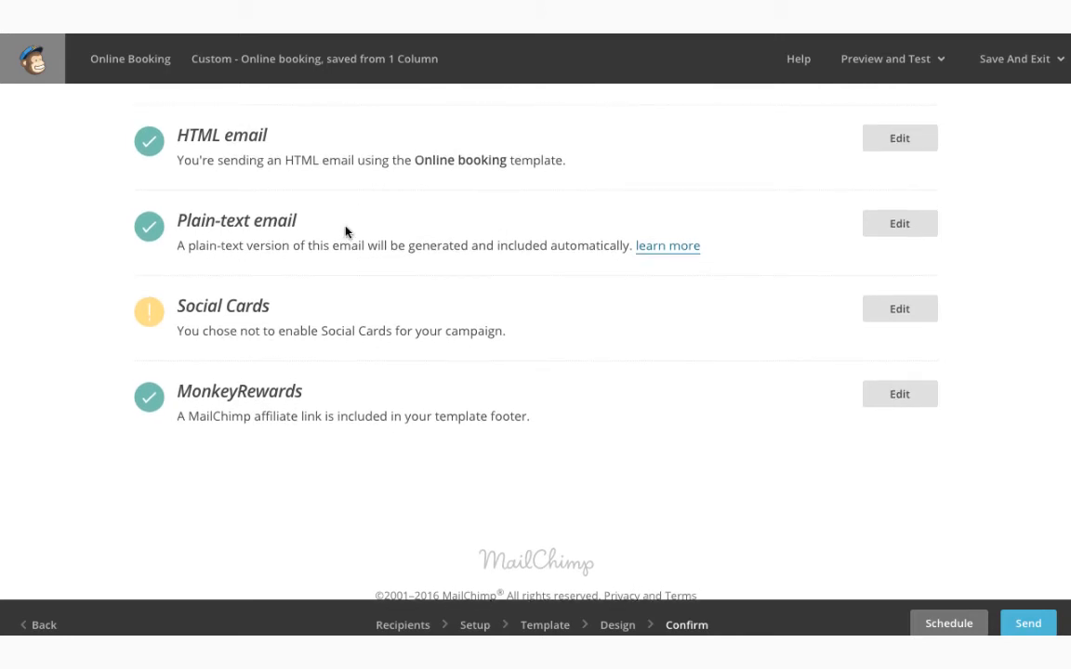
pyautogui.scroll(1, 345, 226)
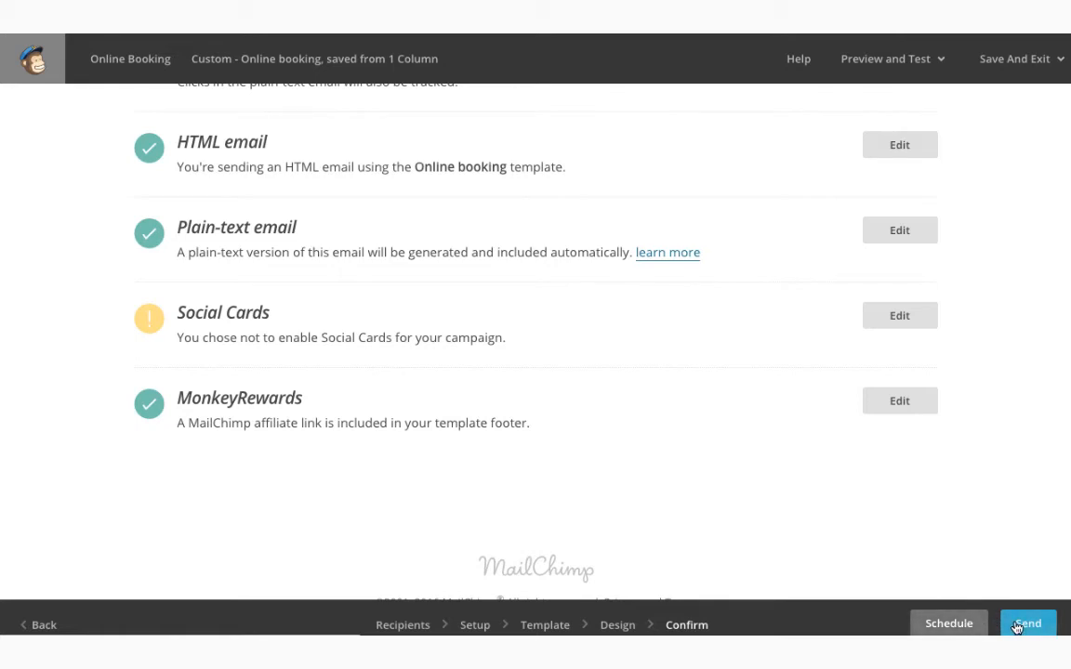
# Schedule delivery for February 22, 2016 at 8 PM and confirm the schedule
pyautogui.click(945, 625)
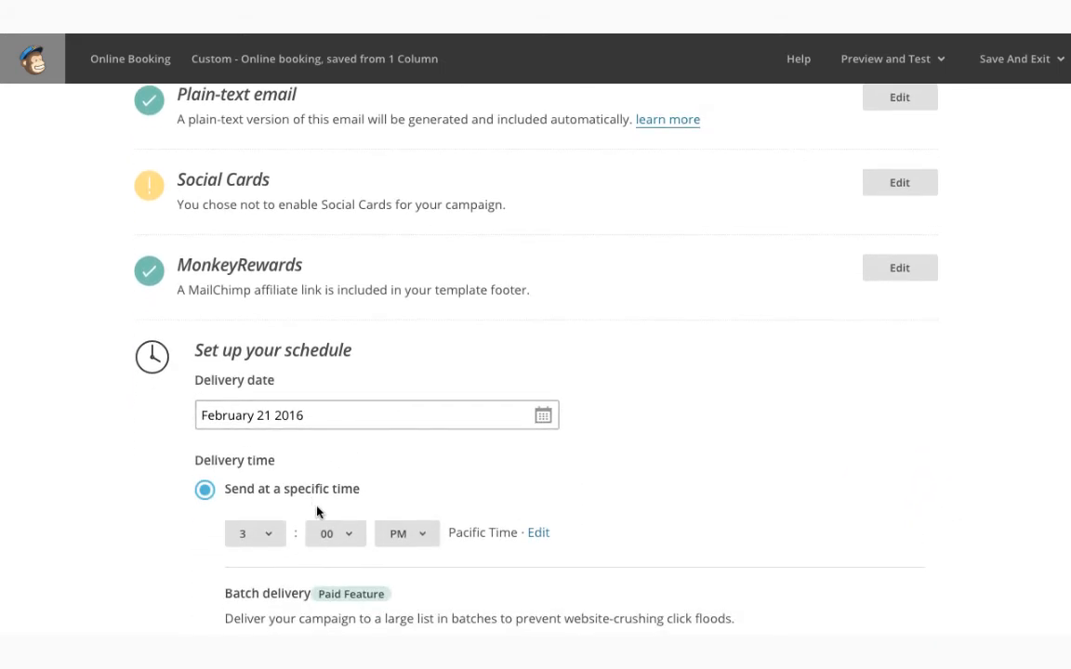
pyautogui.click(270, 414)
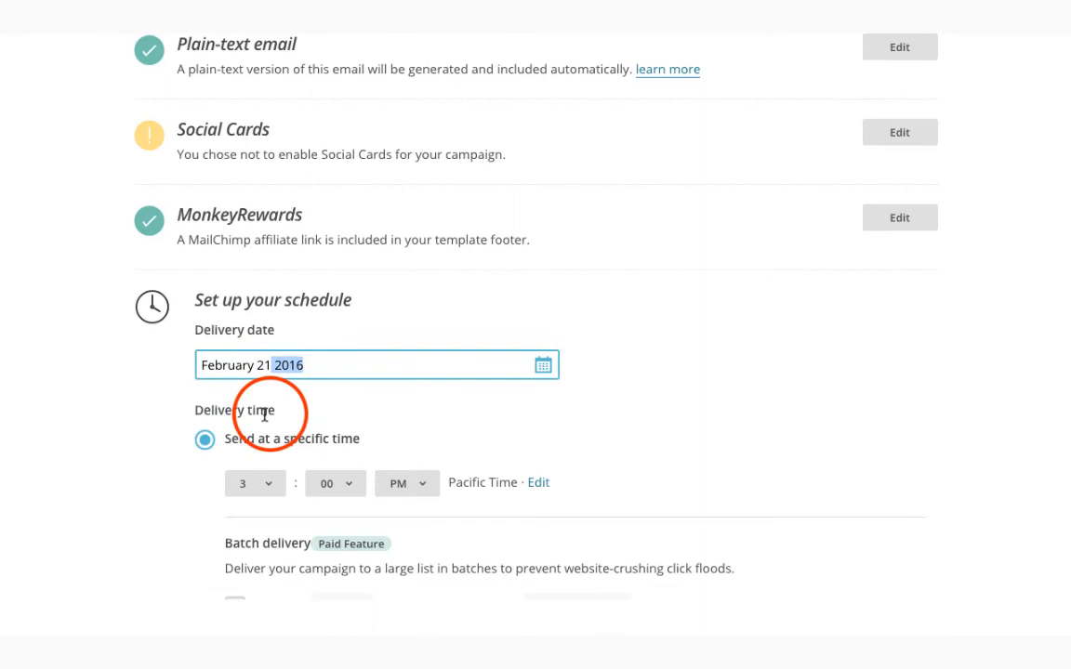
pyautogui.click(269, 365)
pyautogui.press('BackSpace')
pyautogui.write('2')
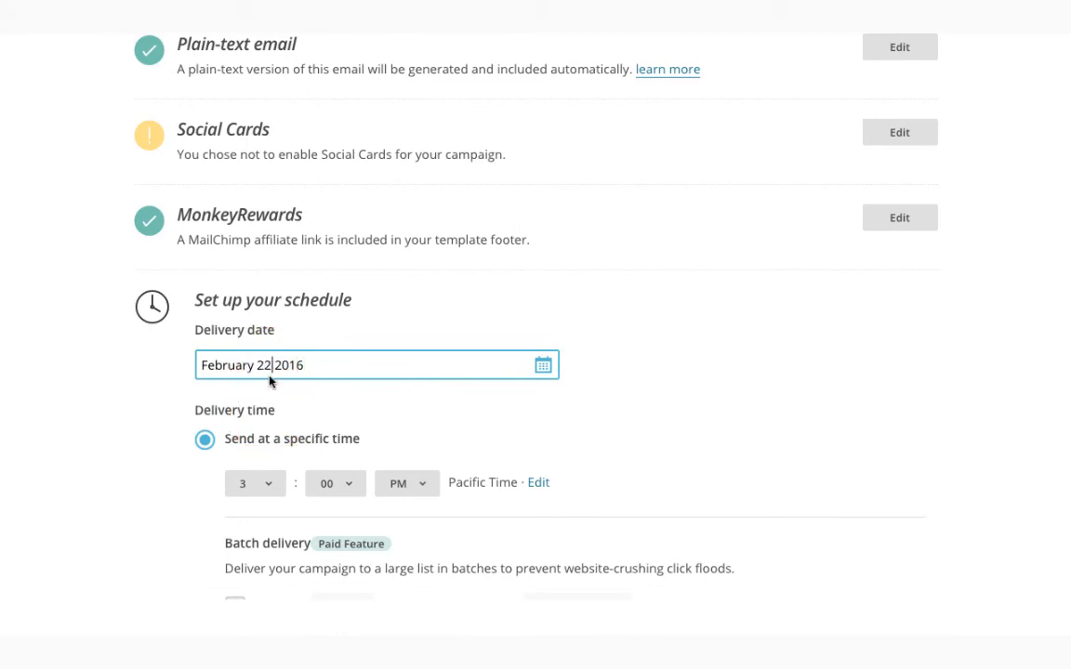
pyautogui.click(272, 488)
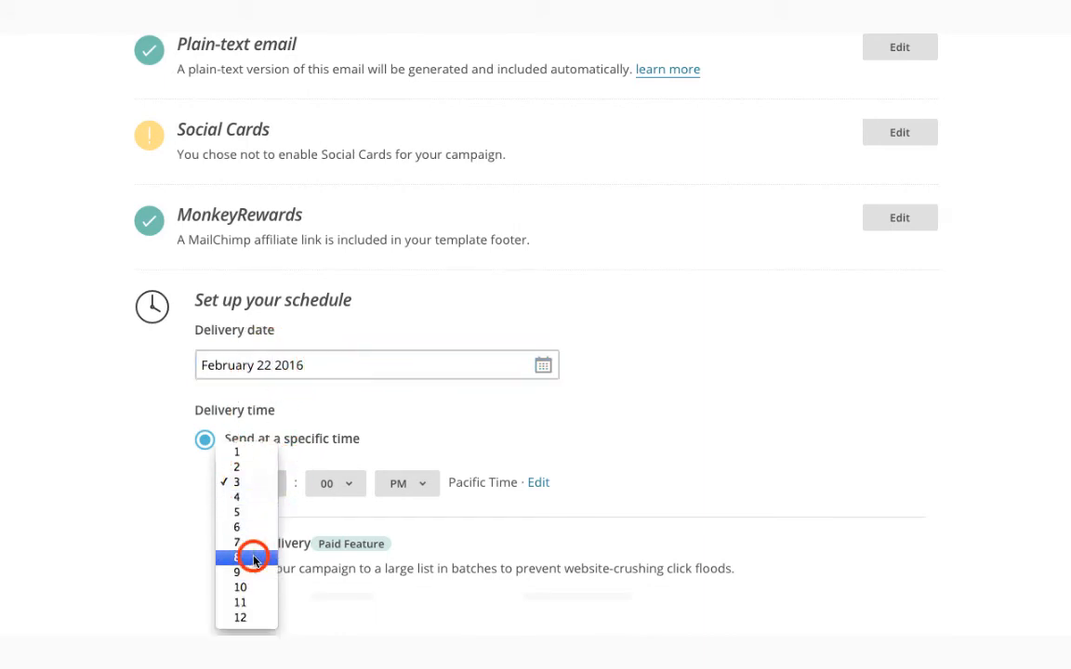
pyautogui.click(254, 559)
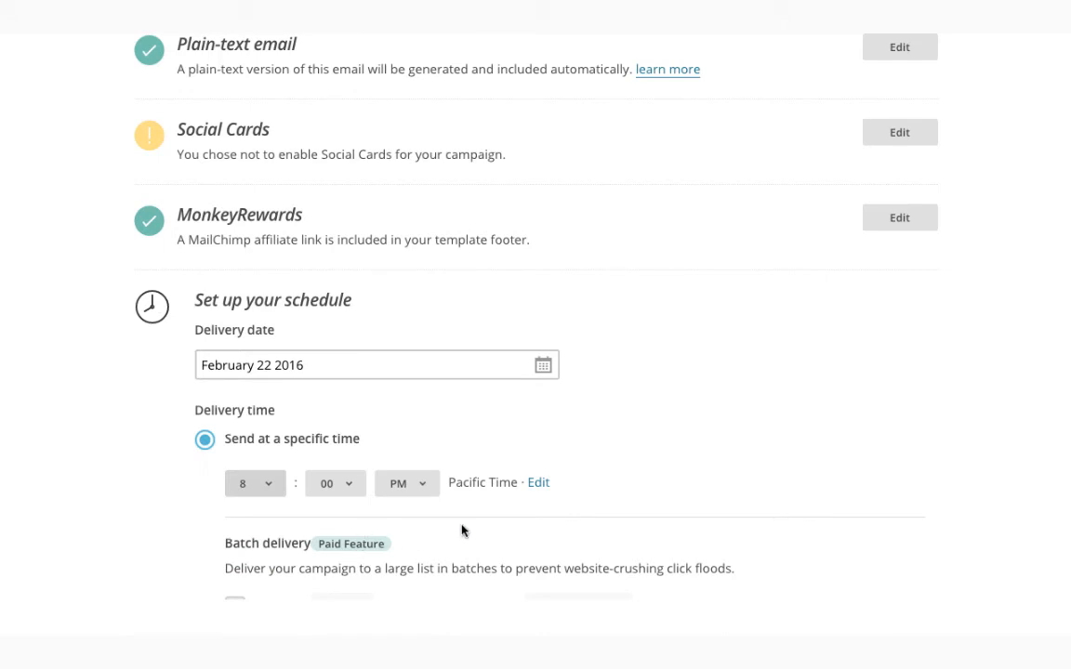
pyautogui.scroll(-3, 456, 448)
pyautogui.scroll(-5, 460, 447)
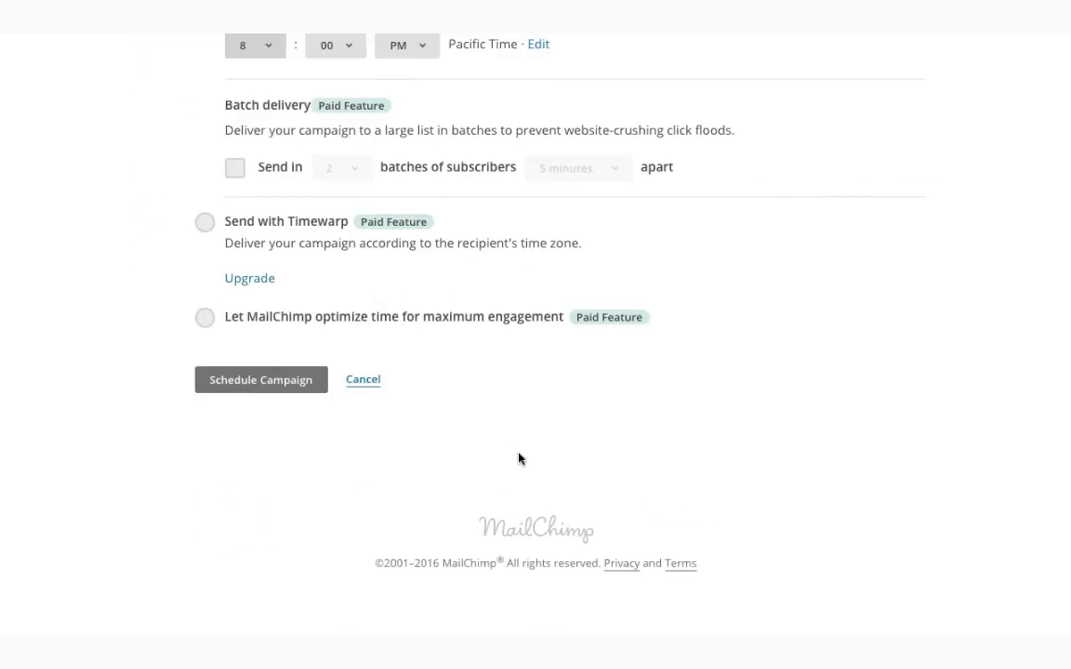
pyautogui.click(305, 393)
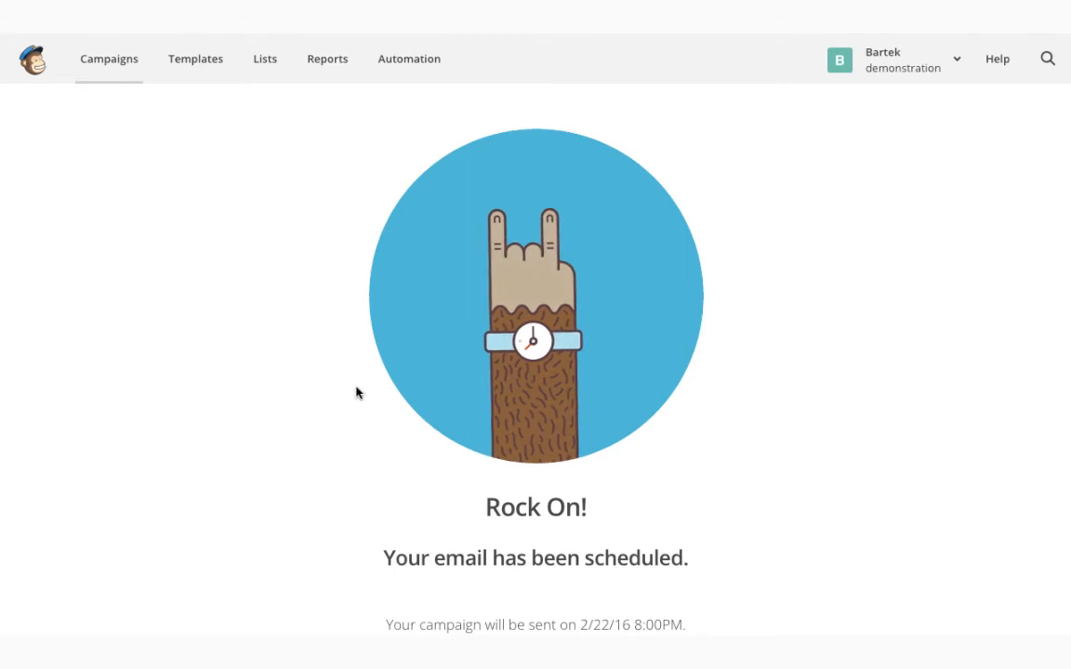
# Go to Reports and search for 'videos'
pyautogui.scroll(-3, 356, 390)
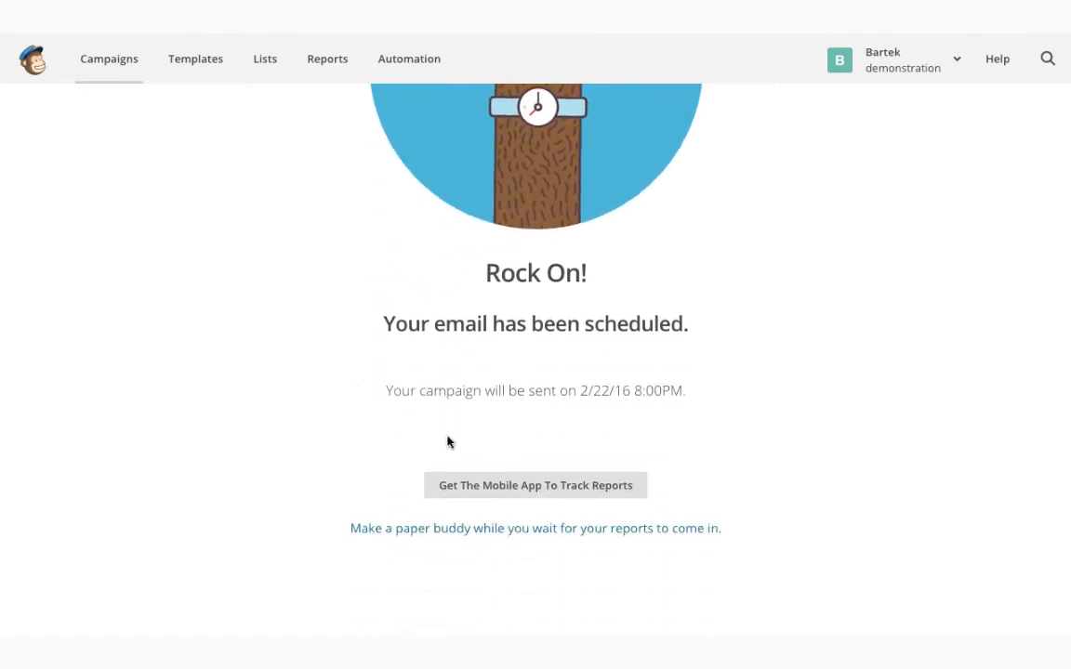
pyautogui.scroll(3, 448, 442)
pyautogui.click(330, 60)
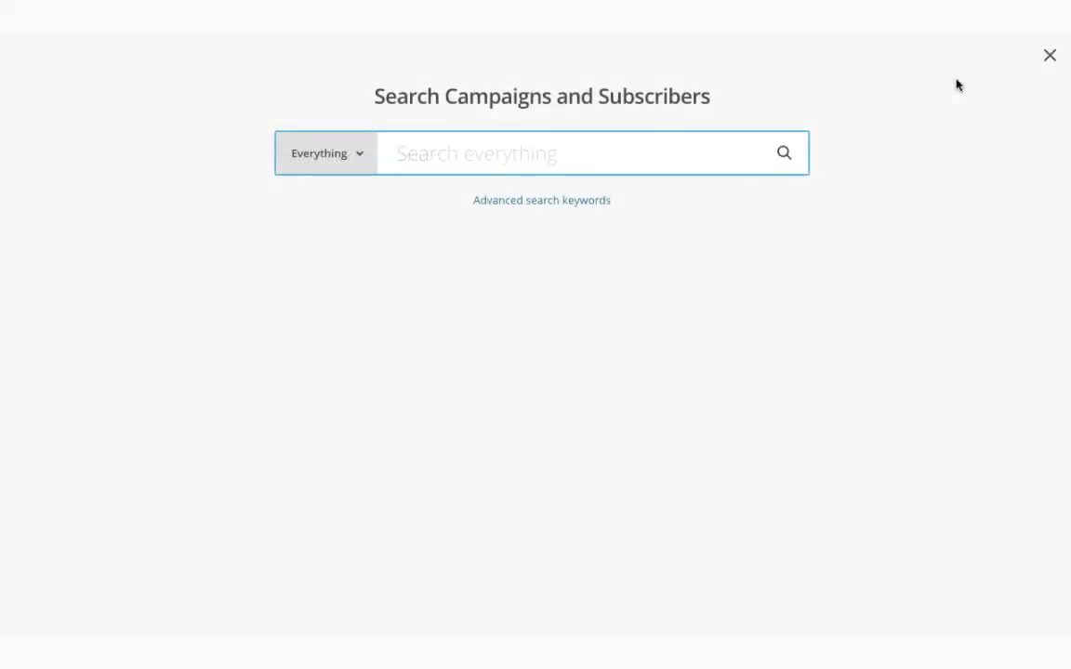
pyautogui.write('vi')
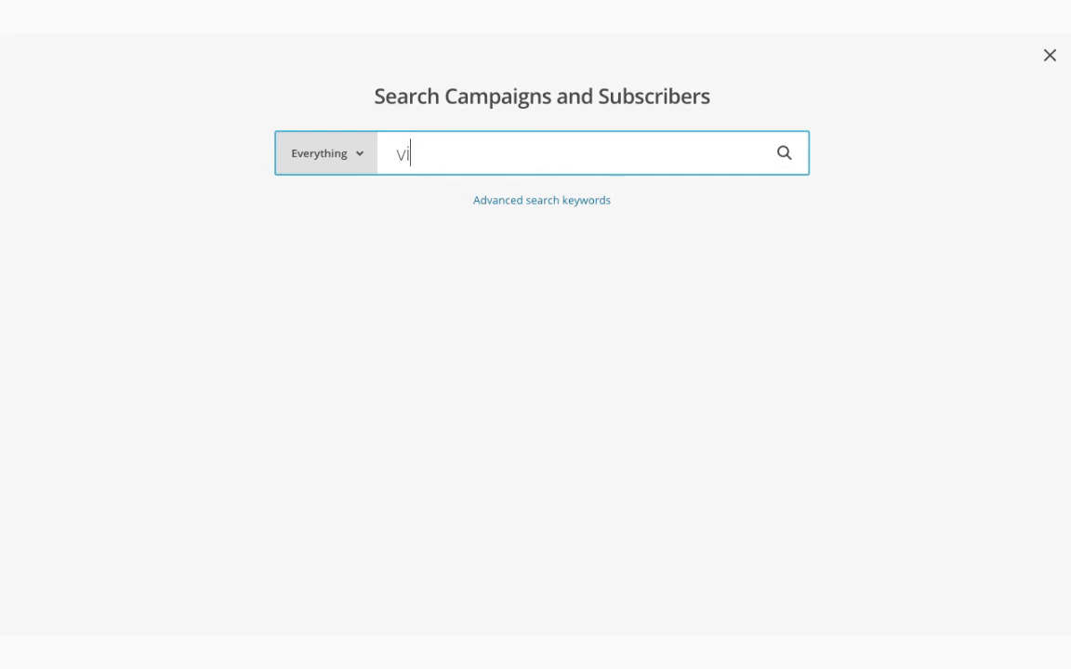
pyautogui.write('deos')
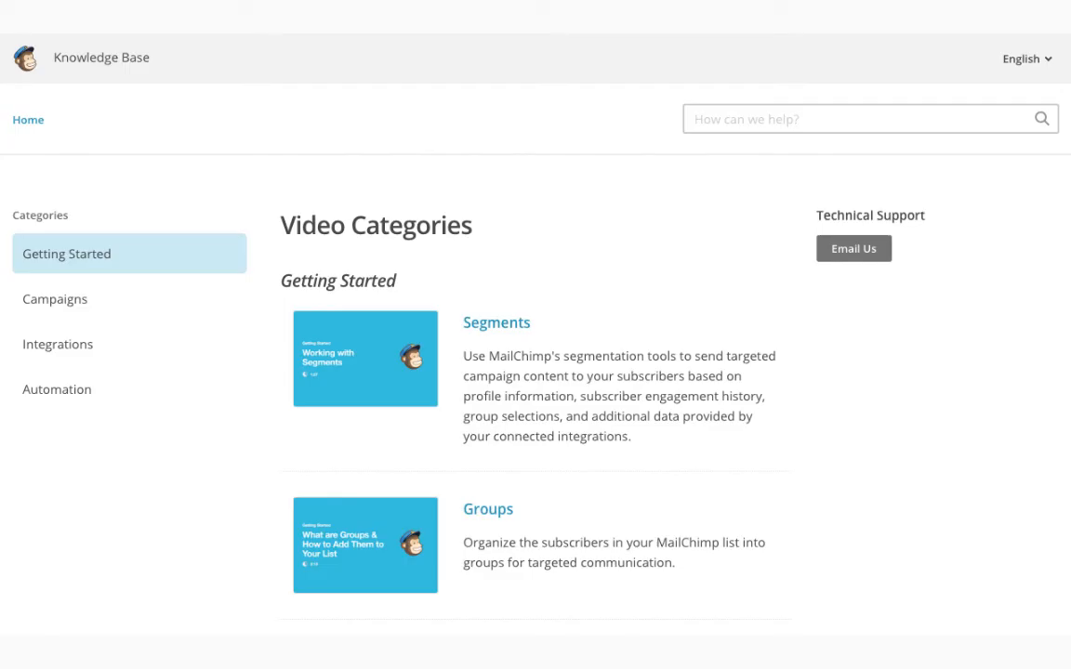